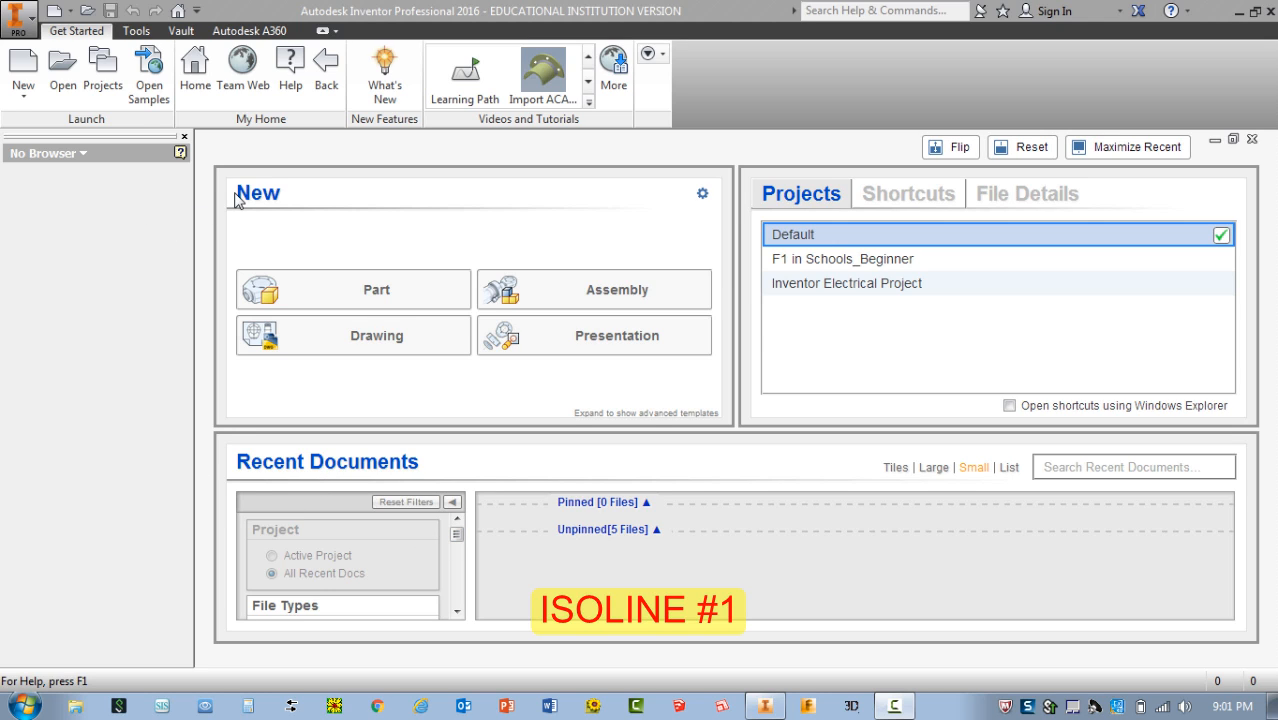
Create a new part and start a 2D sketch on the XY plane
{"action": "left_click", "coordinate": [372, 295]}
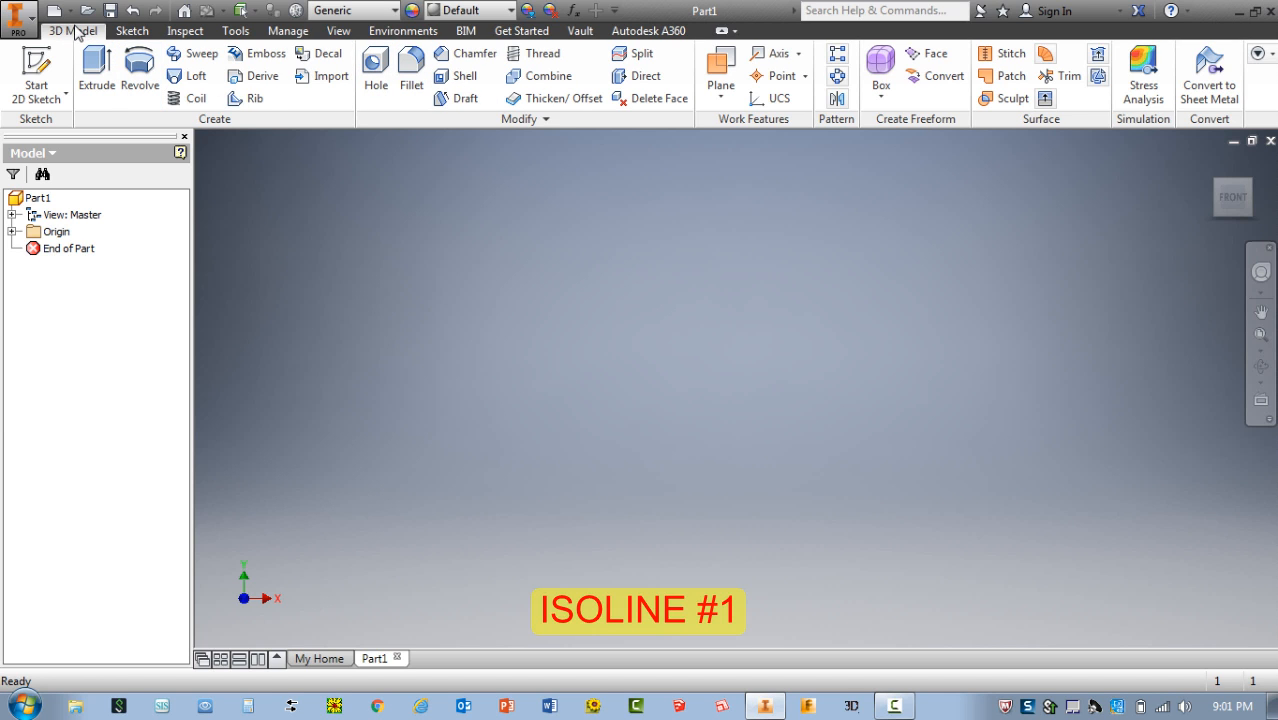
{"action": "left_click", "coordinate": [133, 31]}
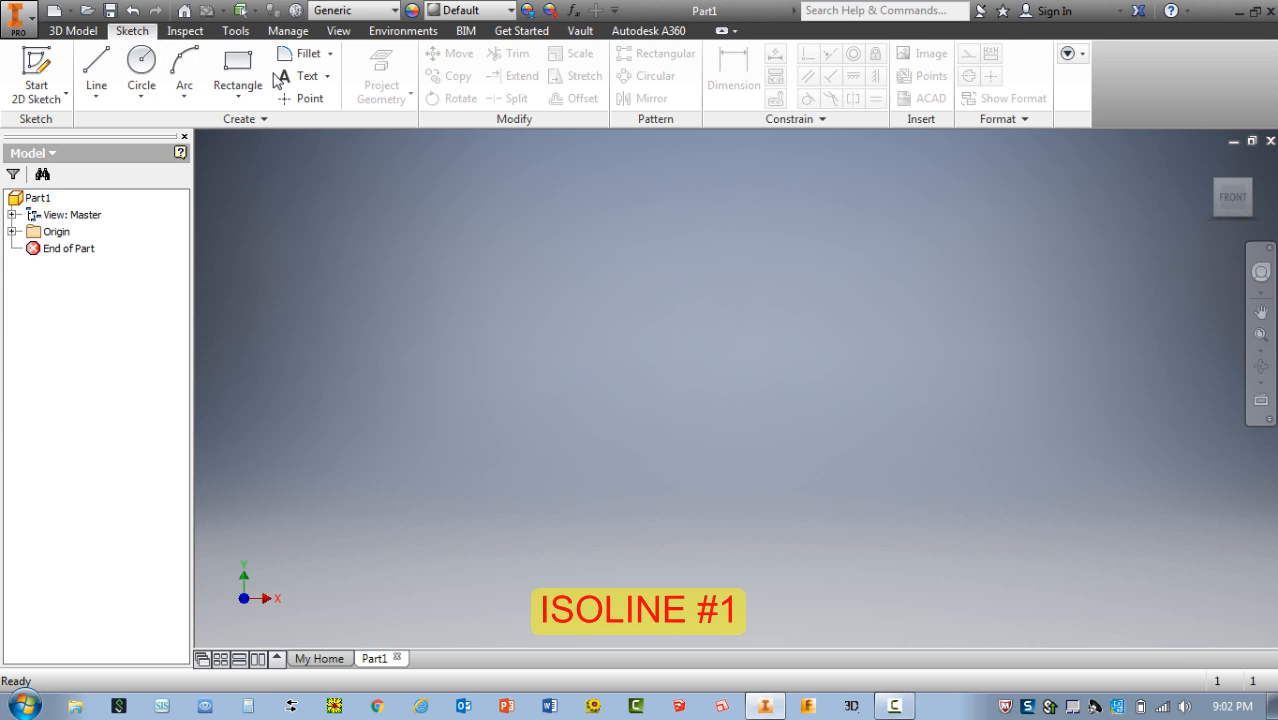
{"action": "left_click", "coordinate": [72, 31]}
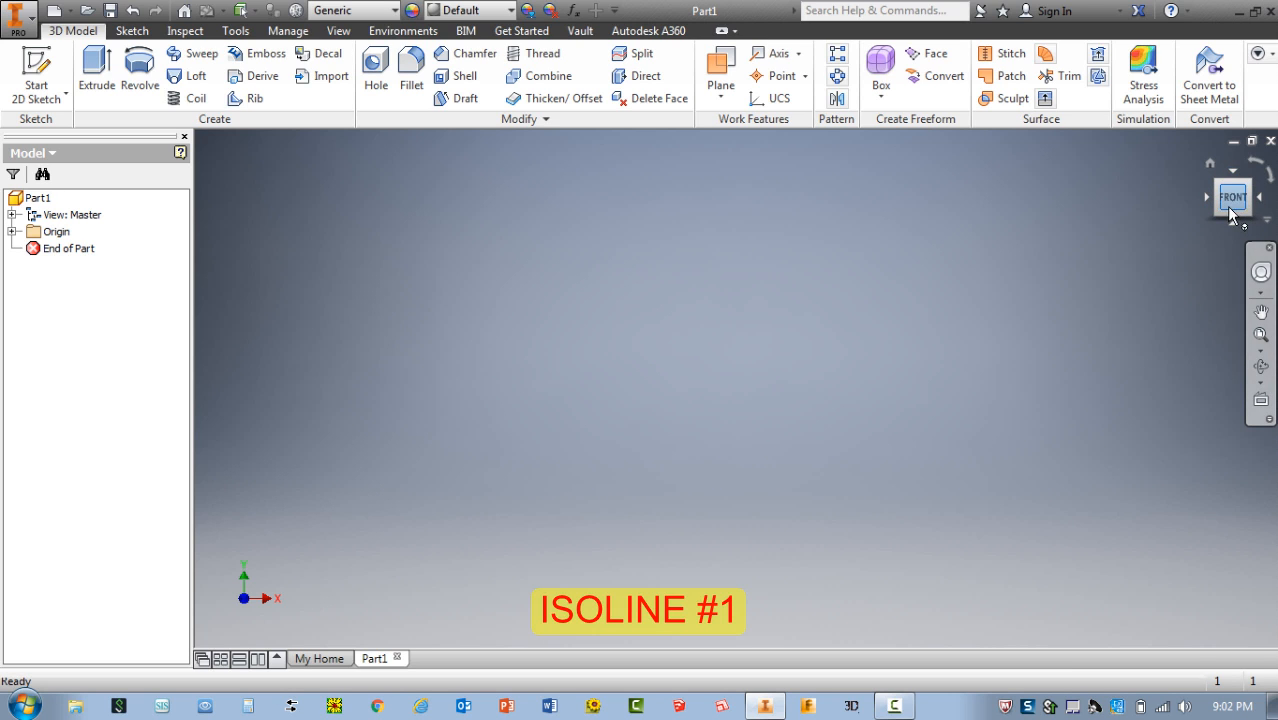
{"action": "left_click", "coordinate": [1211, 167]}
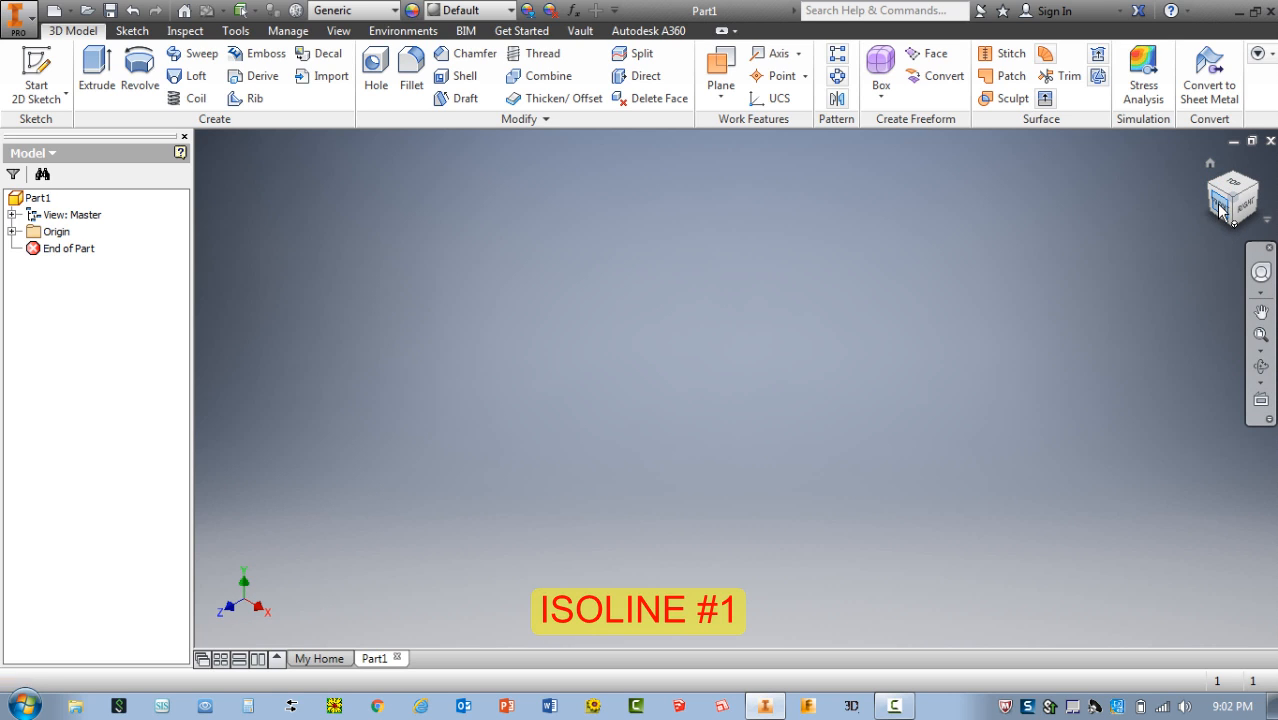
{"action": "left_click", "coordinate": [1218, 209]}
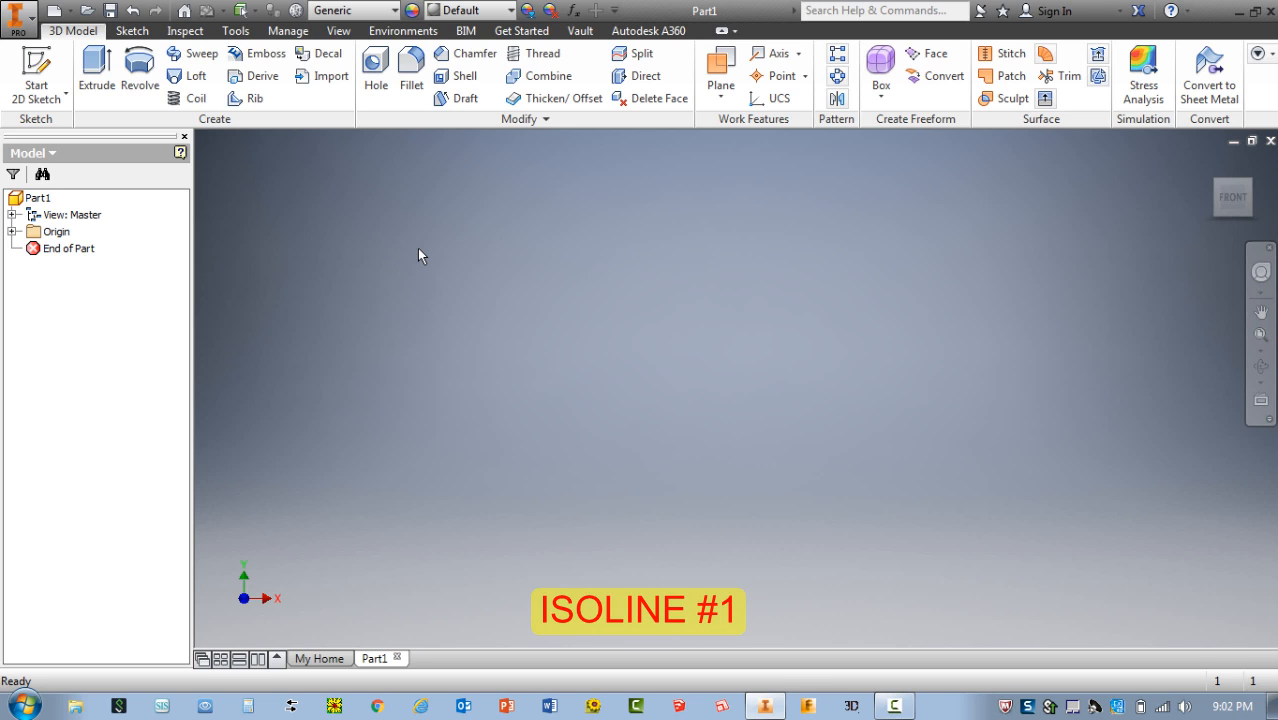
{"action": "right_click", "coordinate": [418, 256]}
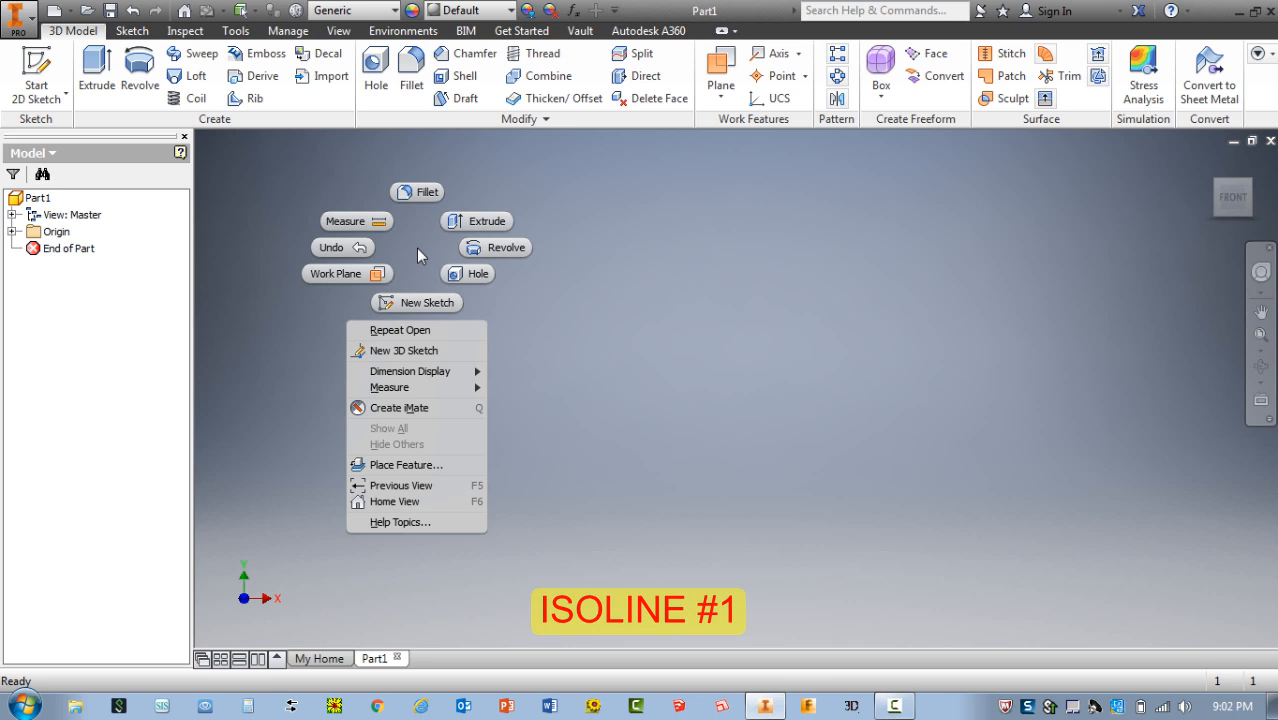
{"action": "left_click", "coordinate": [417, 302]}
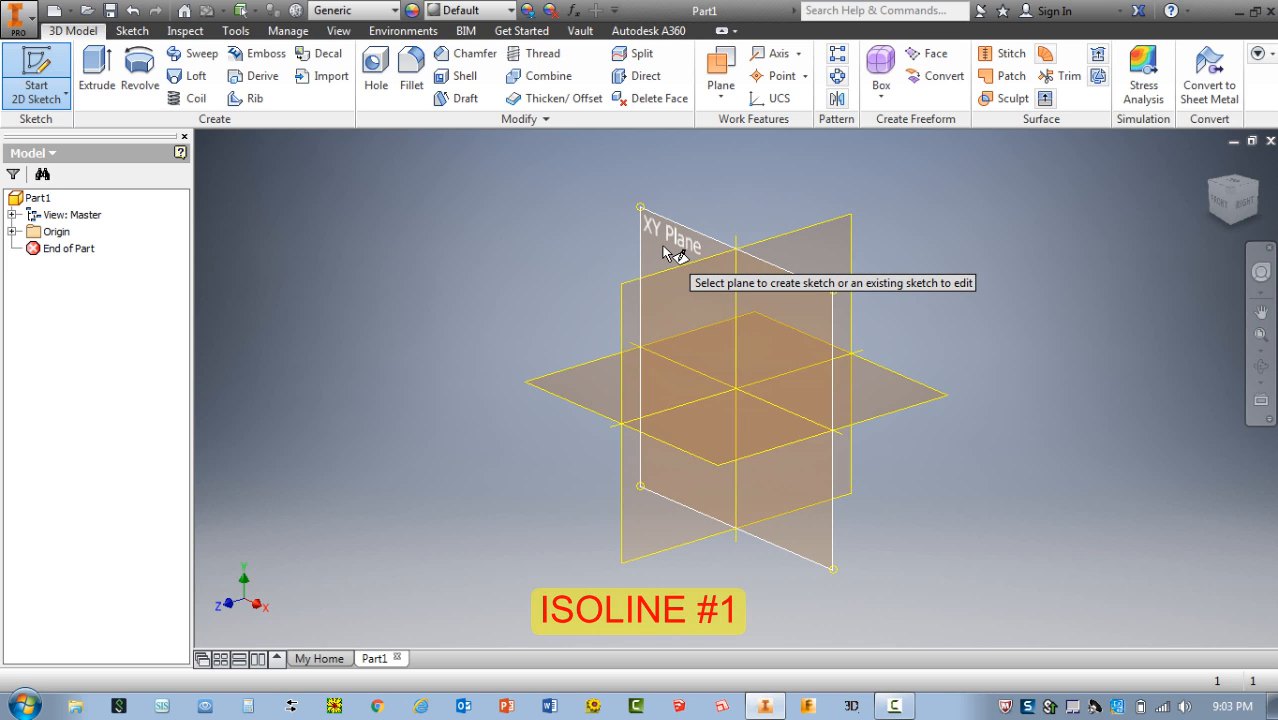
{"action": "left_click", "coordinate": [666, 252]}
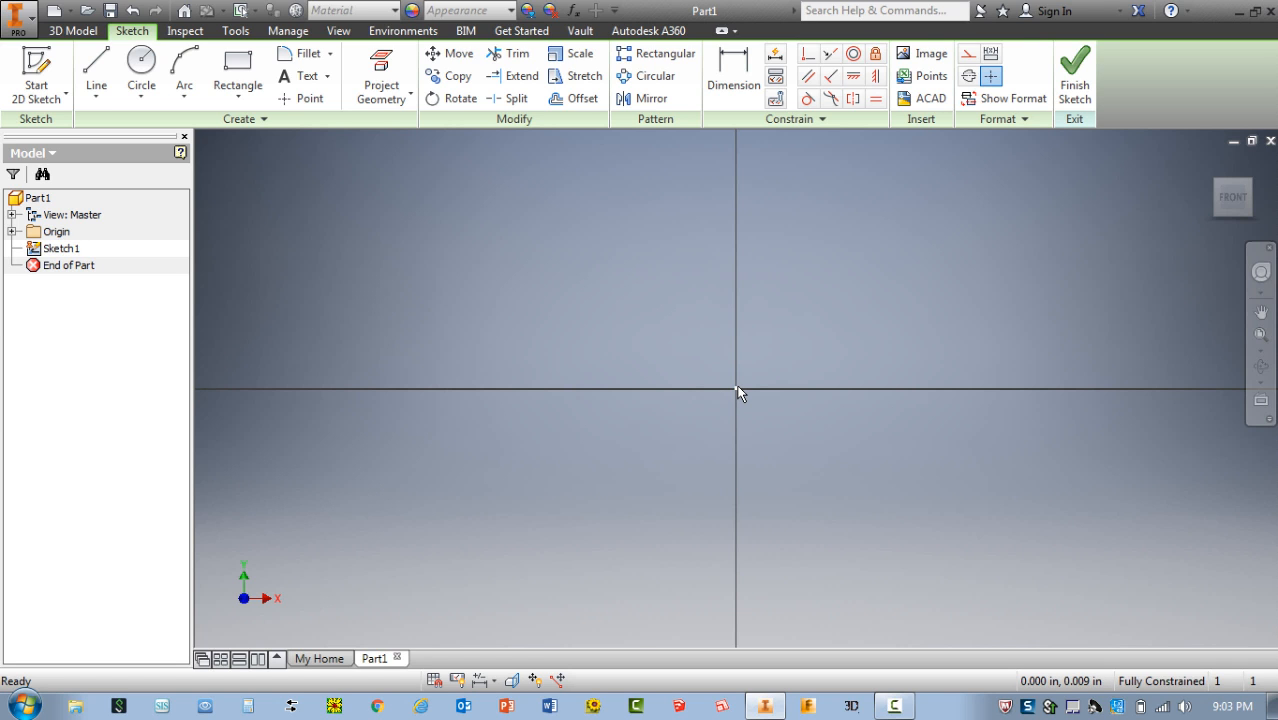
Draw a vertical line 2.5 in long upward from the sketch origin
{"action": "mouse_move", "coordinate": [1240, 186]}
{"action": "left_click", "coordinate": [96, 87]}
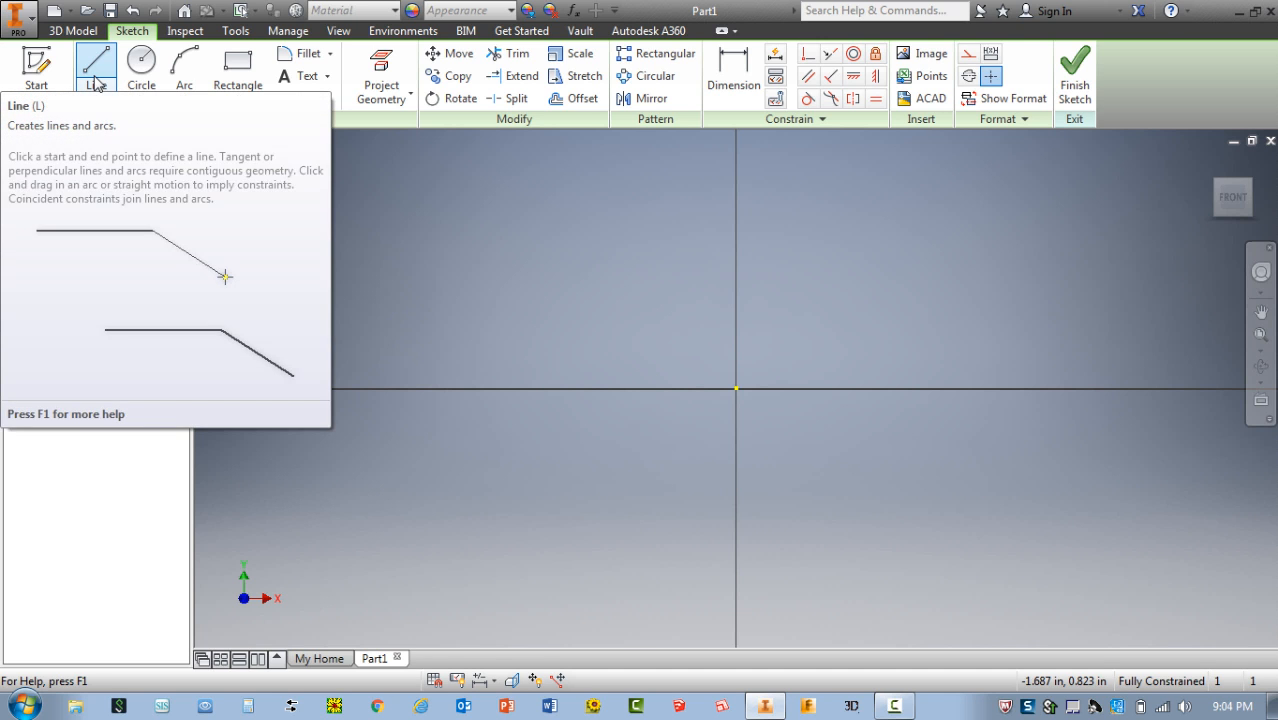
{"action": "right_click", "coordinate": [489, 226]}
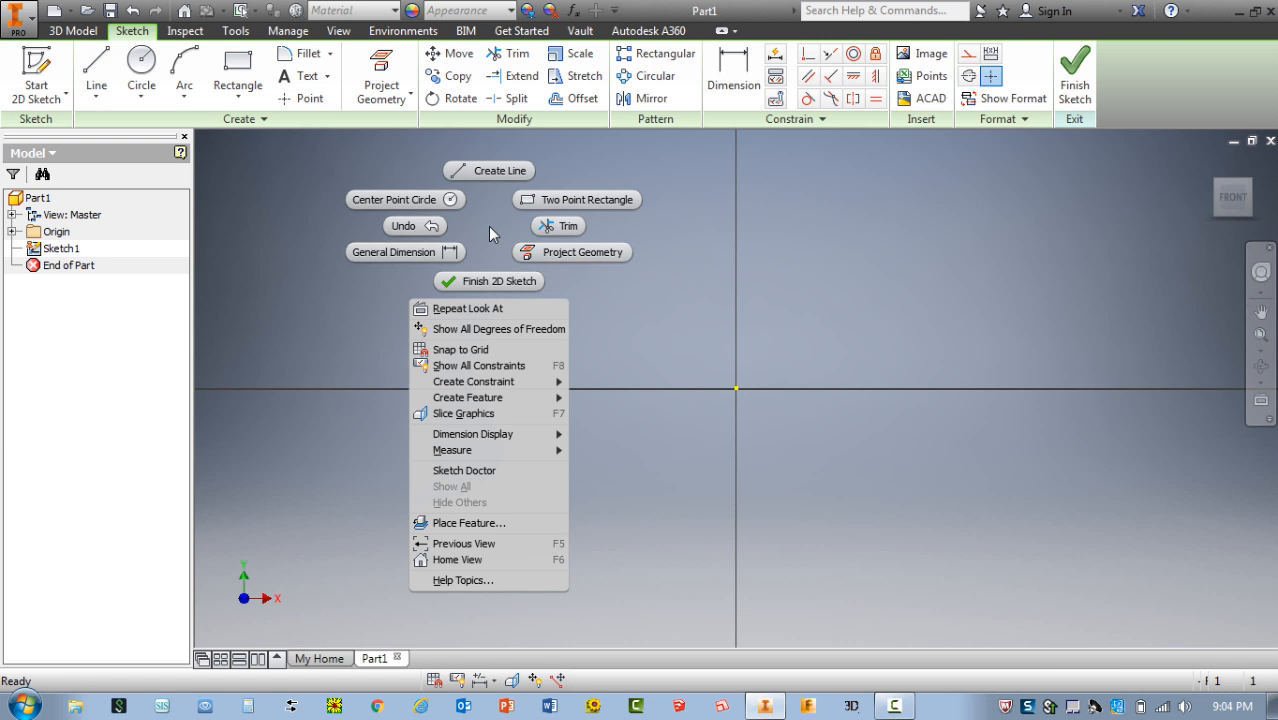
{"action": "left_click", "coordinate": [496, 172]}
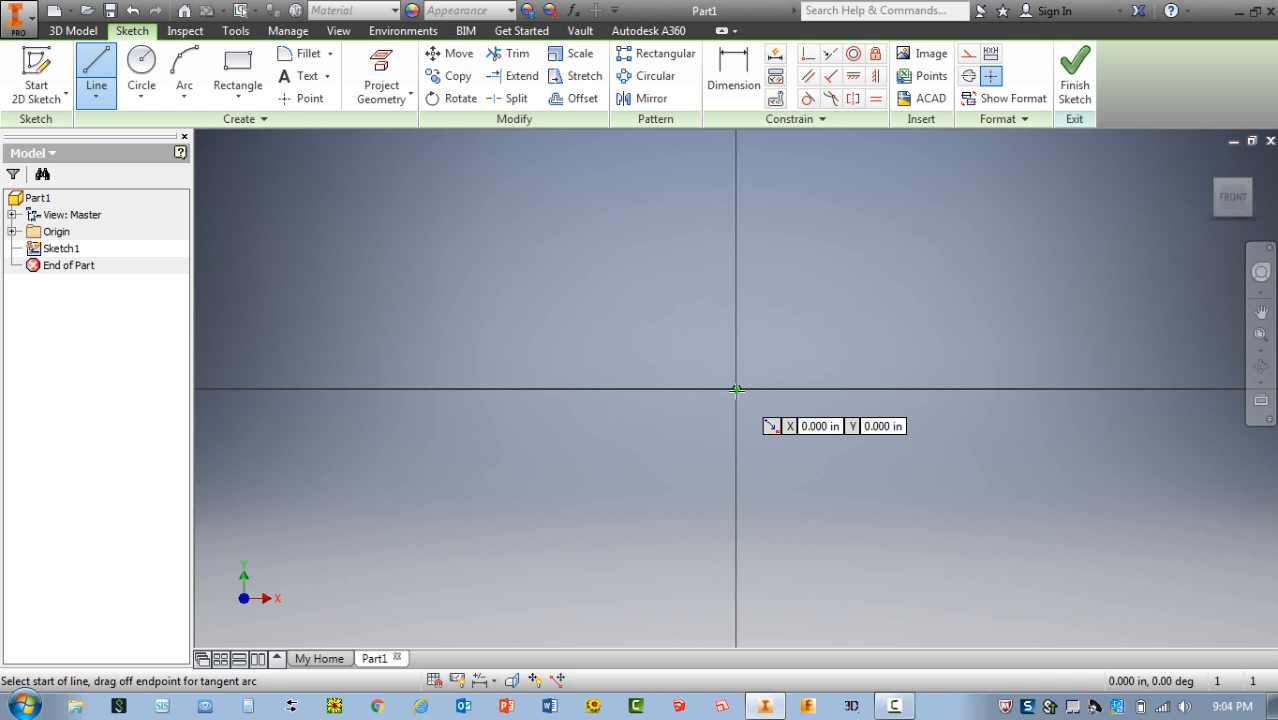
{"action": "left_click", "coordinate": [736, 390]}
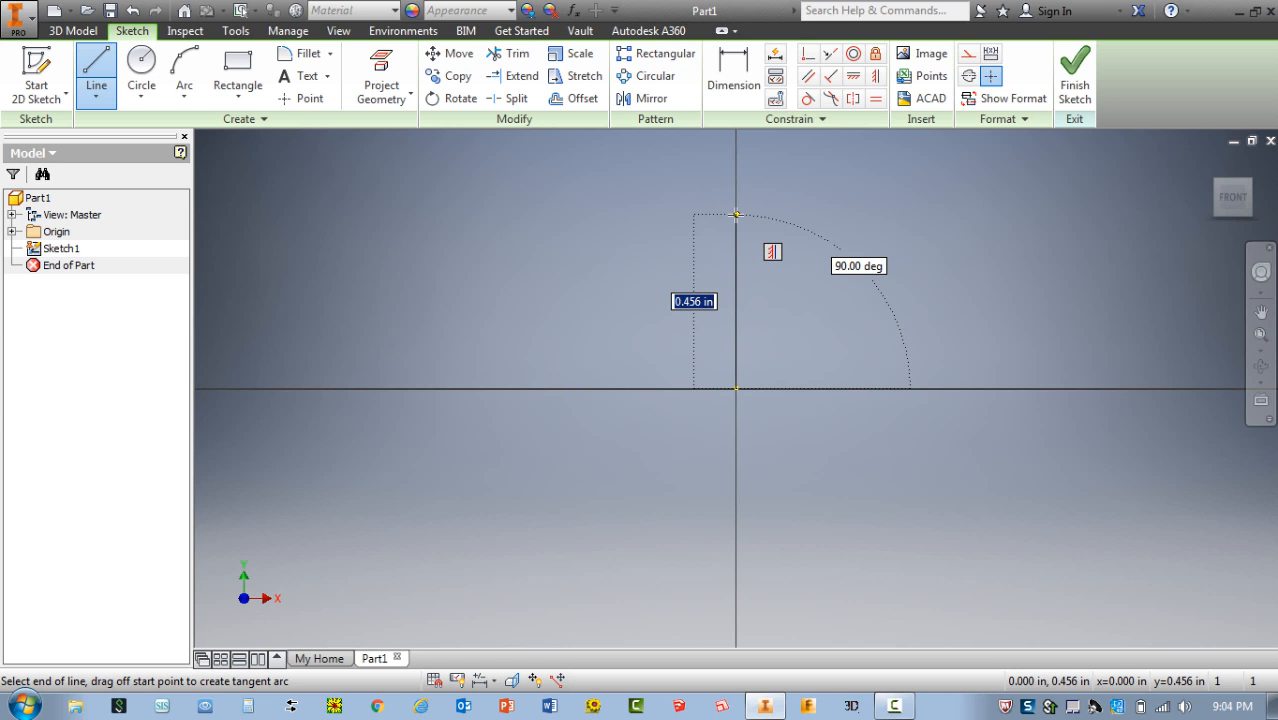
{"action": "type", "text": "2.5"}
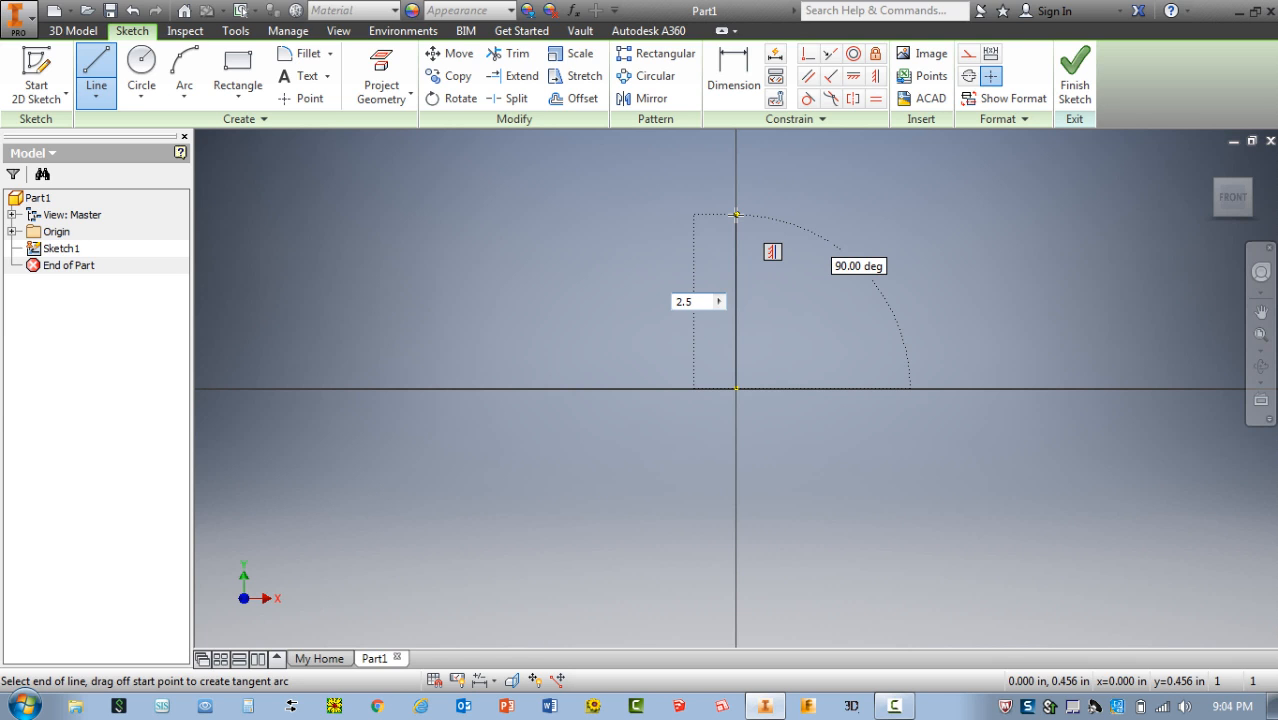
{"action": "key", "text": "Return"}
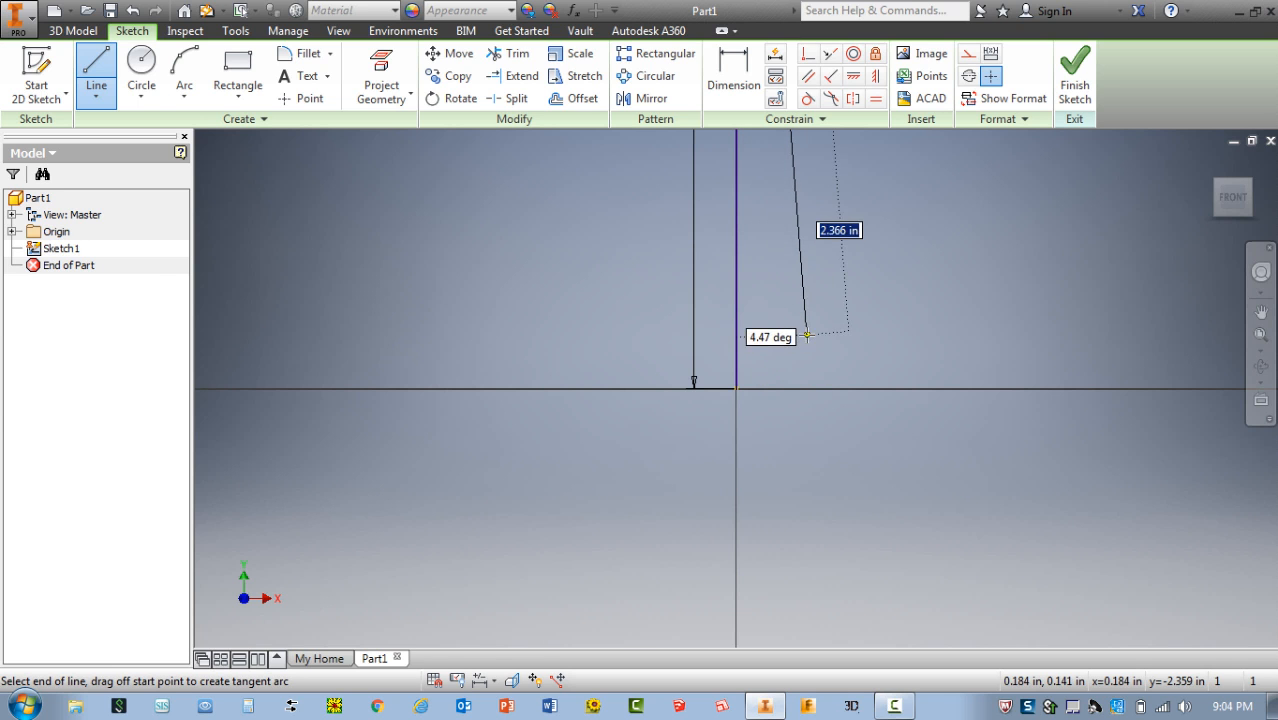
Continue the profile with a 1 in horizontal line to the right from the upper end of the vertical line
{"action": "scroll", "coordinate": [771, 391], "scroll_direction": "down", "scroll_amount": 5}
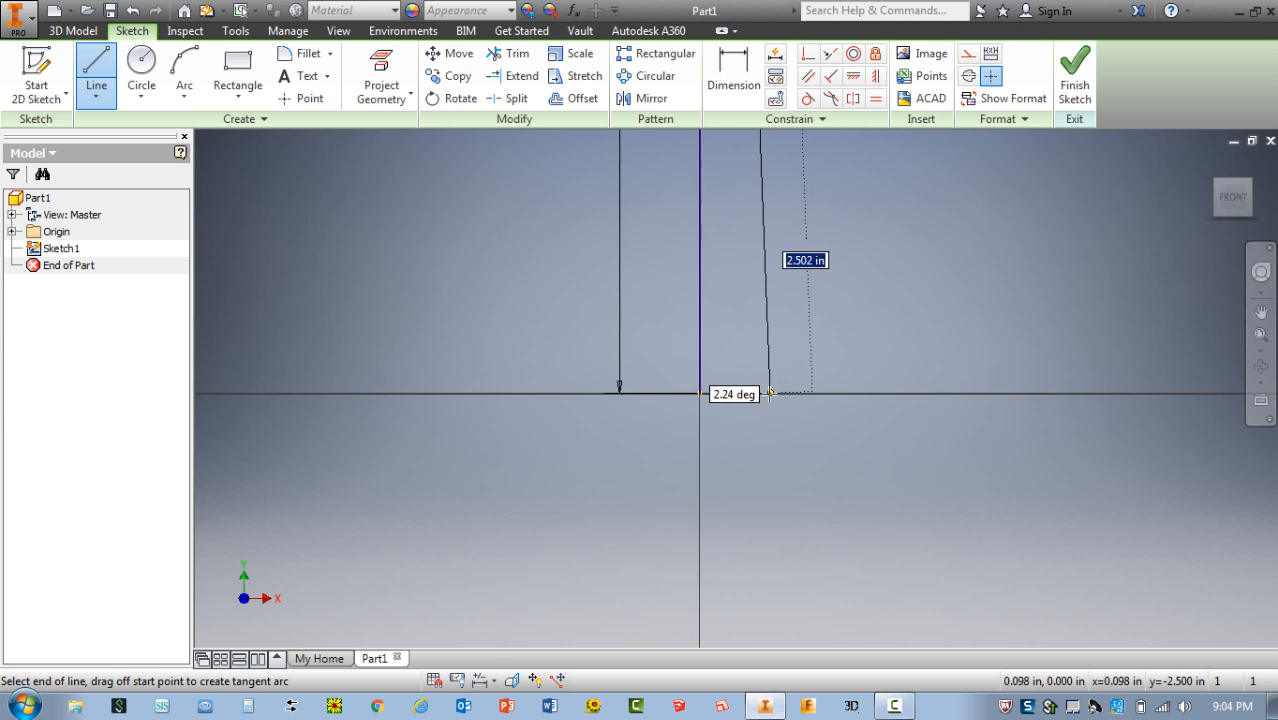
{"action": "scroll", "coordinate": [768, 402], "scroll_direction": "up", "scroll_amount": 7}
{"action": "scroll", "coordinate": [767, 402], "scroll_direction": "up", "scroll_amount": 5}
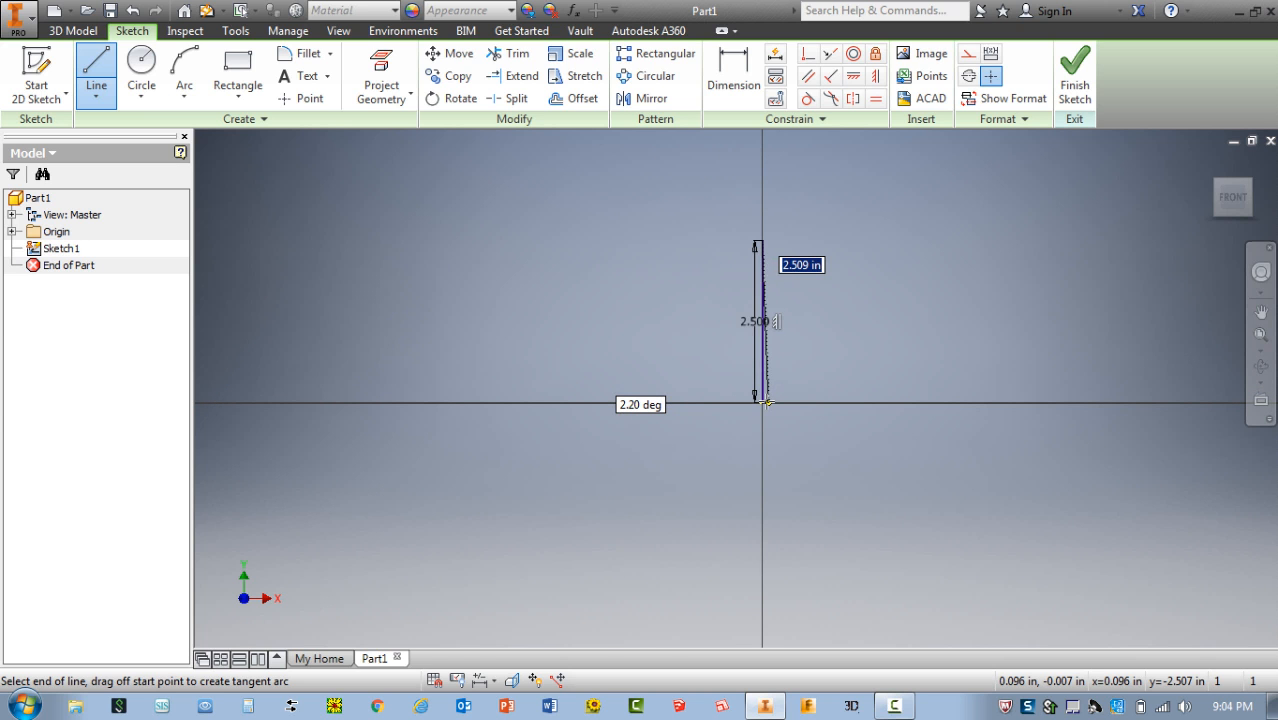
{"action": "scroll", "coordinate": [891, 327], "scroll_direction": "down", "scroll_amount": 5}
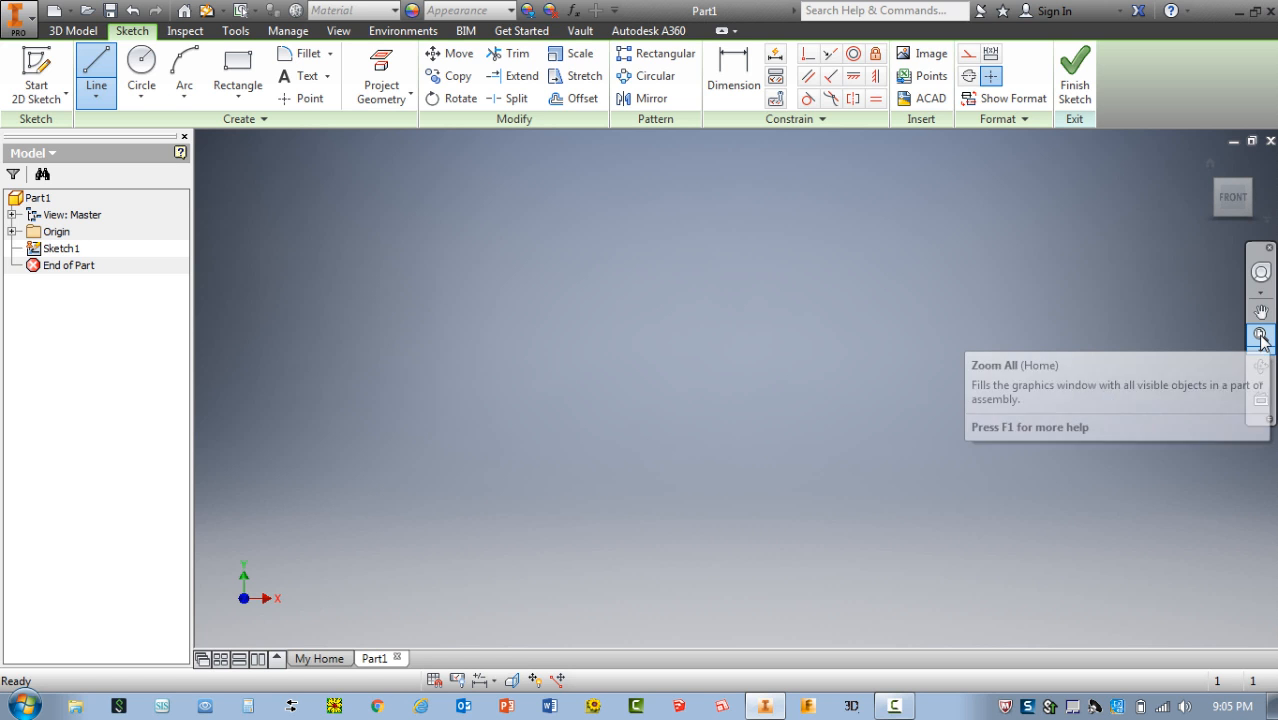
{"action": "left_click", "coordinate": [1261, 337]}
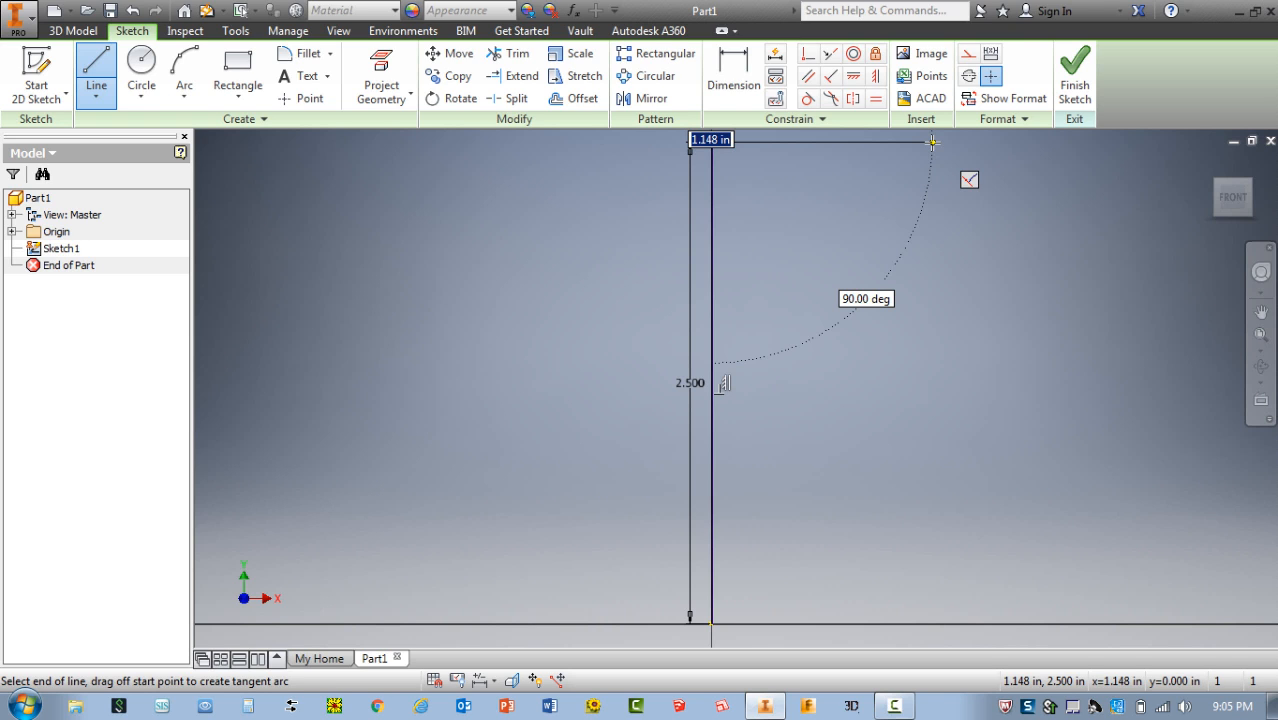
{"action": "type", "text": "1"}
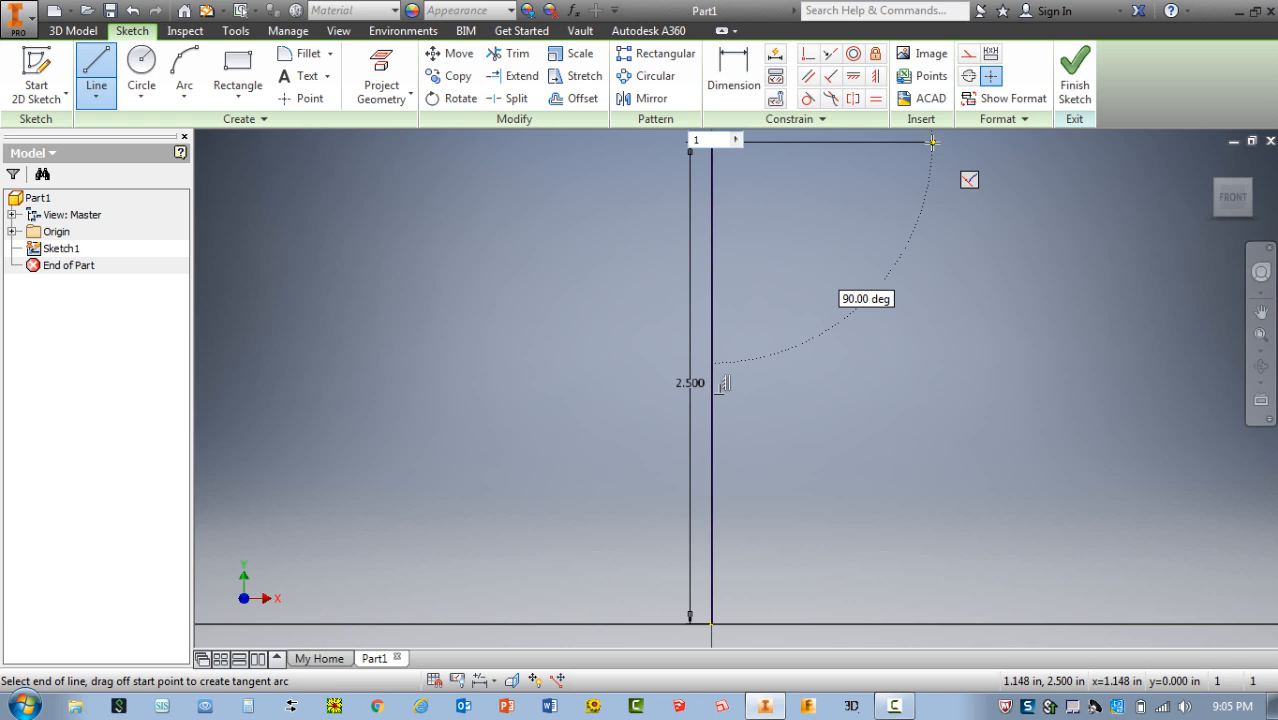
{"action": "key", "text": "Return"}
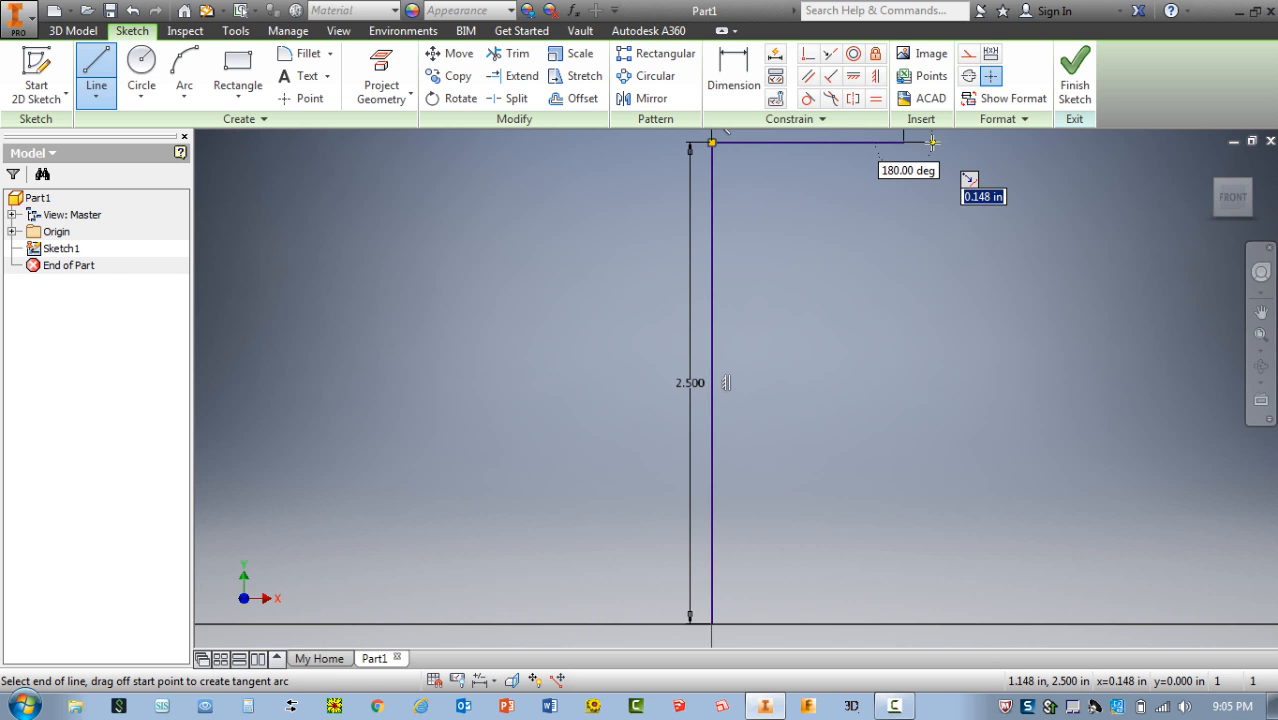
Continue the profile with a 1.25 in line straight down and a 2 in horizontal line to the right
{"action": "left_click_drag", "start_coordinate": [903, 142], "coordinate": [903, 323]}
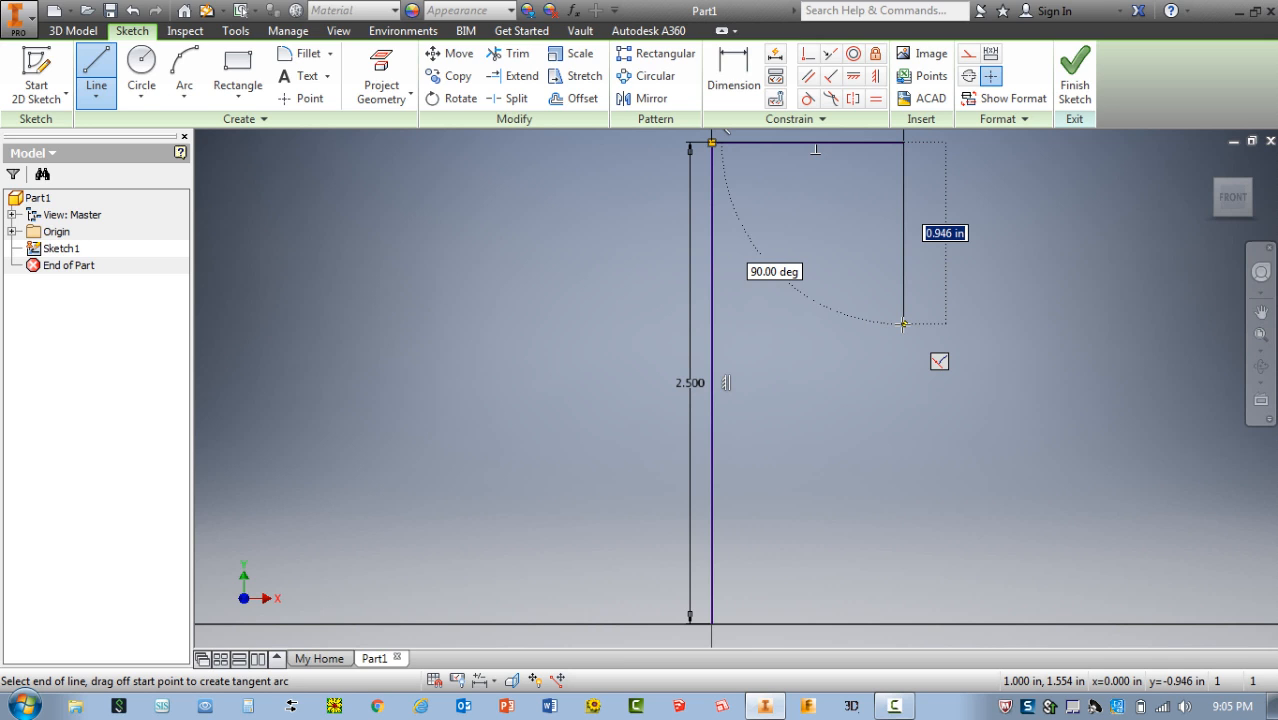
{"action": "type", "text": "1"}
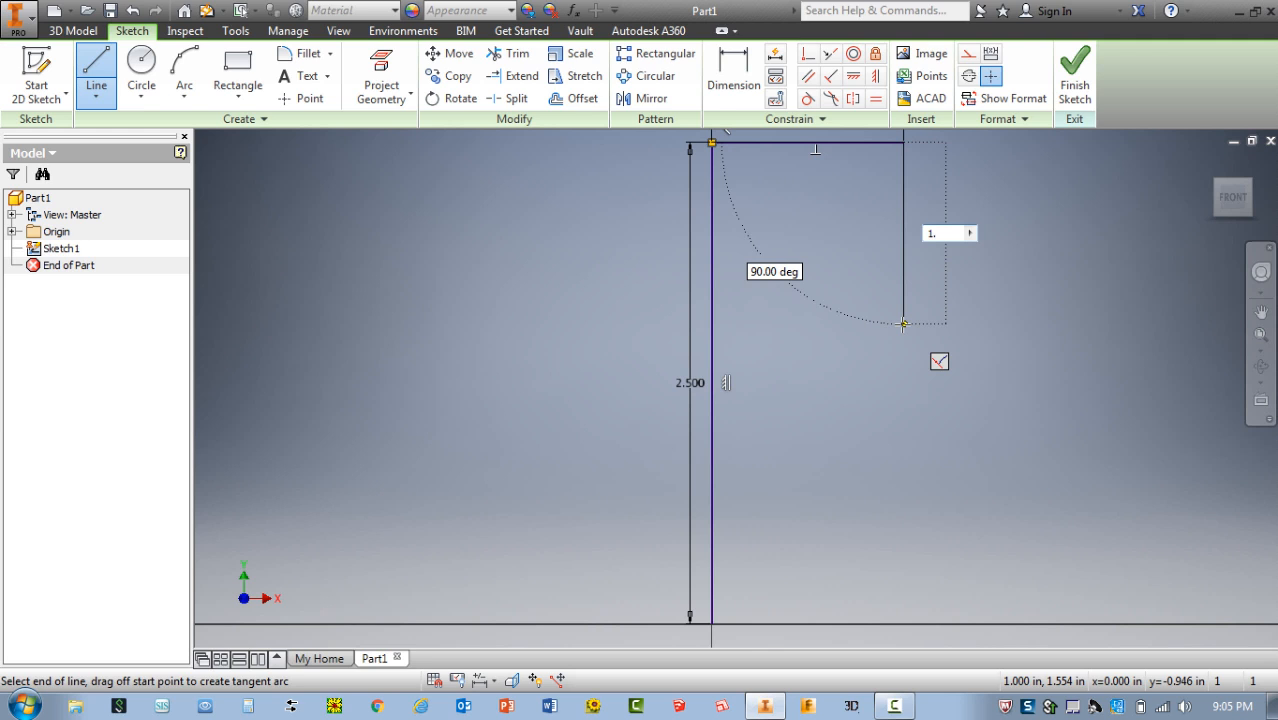
{"action": "type", "text": ".25"}
{"action": "key", "text": "Return"}
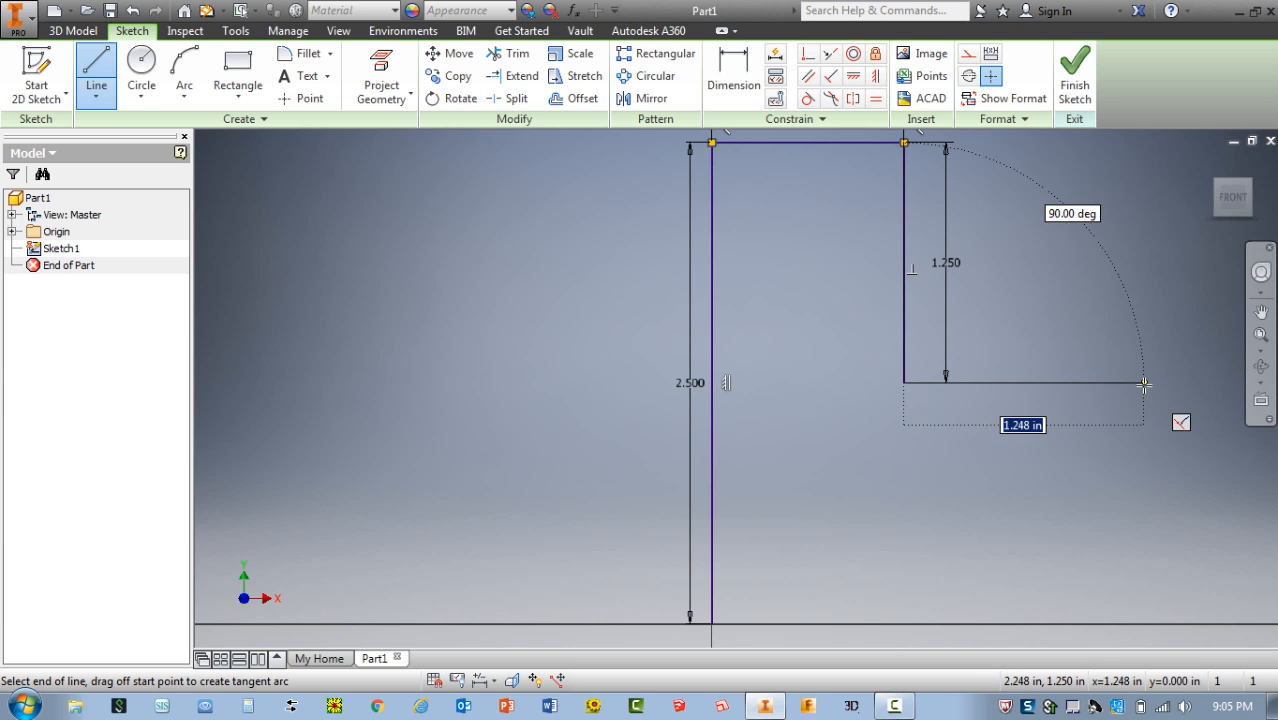
{"action": "type", "text": "2"}
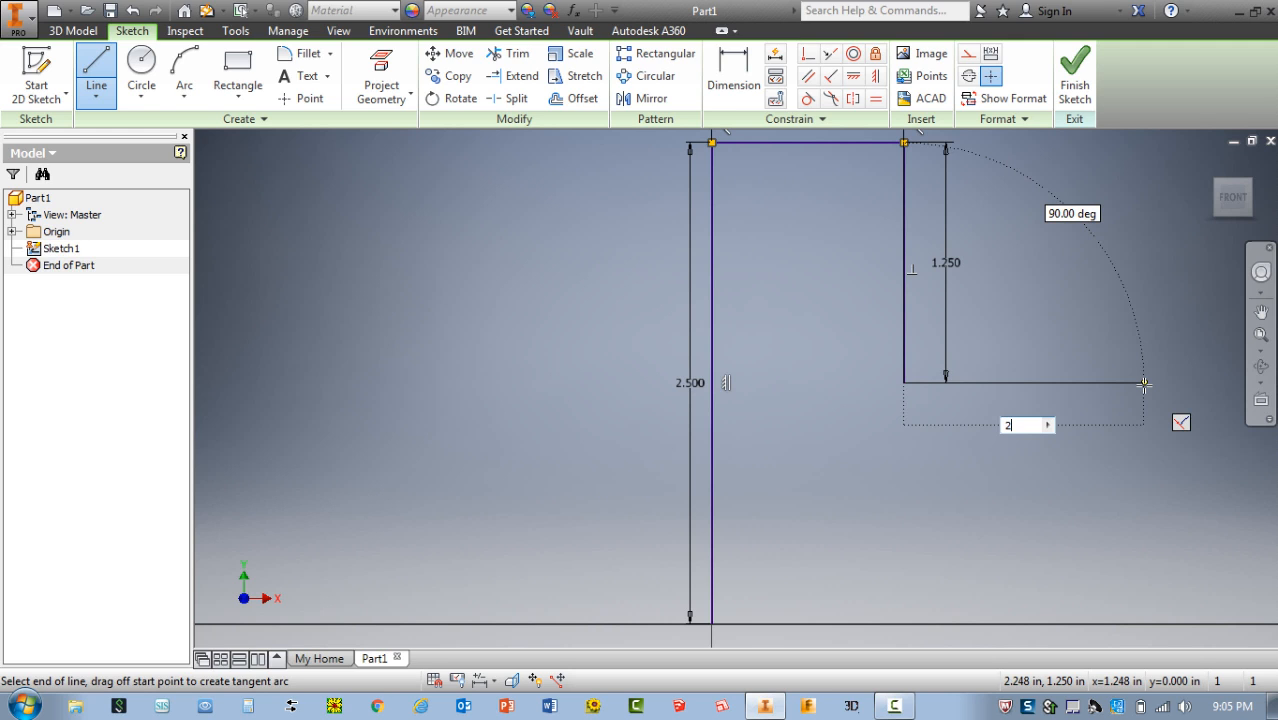
{"action": "key", "text": "Return"}
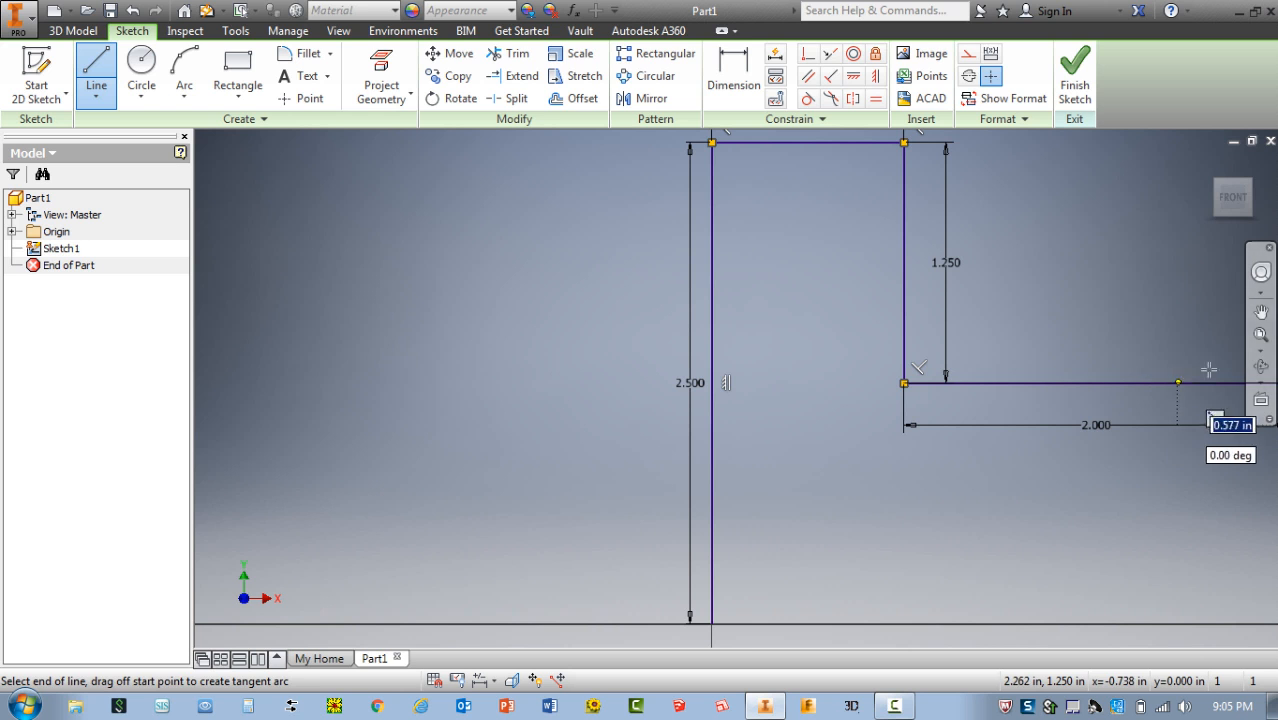
Draw a 1.25 in vertical line up from the free end of the 2 in line, level with the profile's top edge
{"action": "left_click", "coordinate": [1262, 338]}
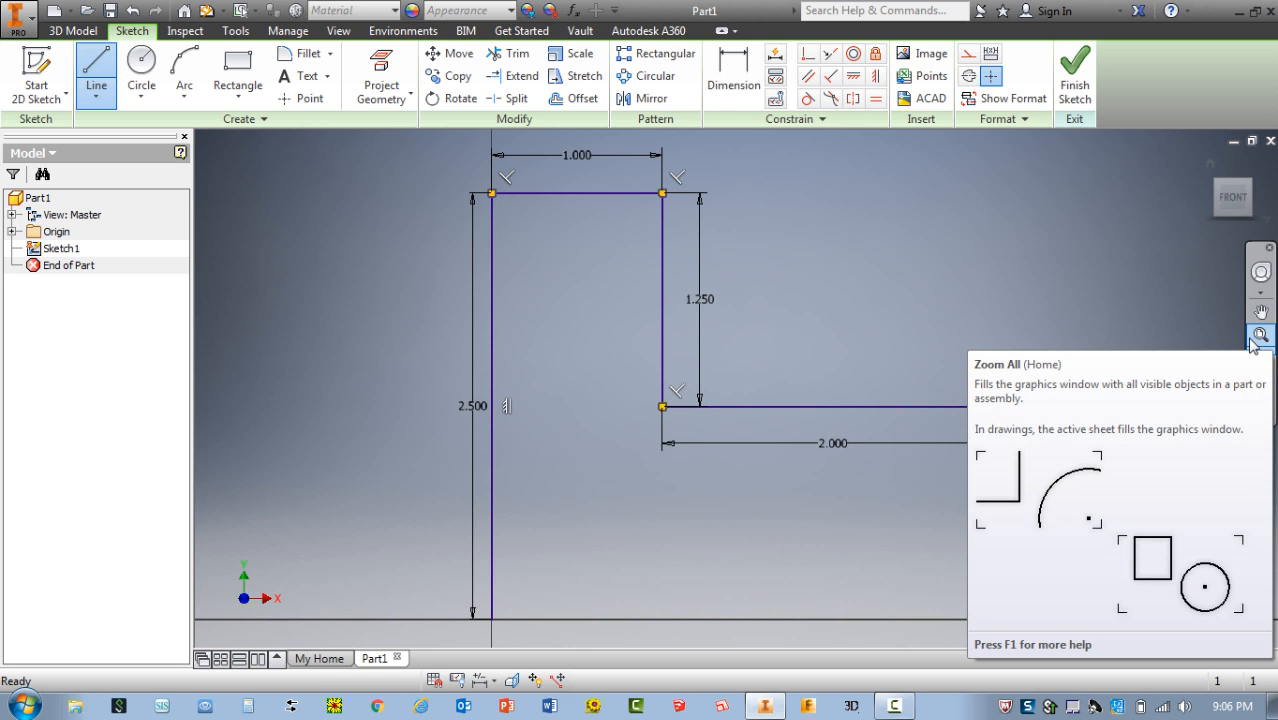
{"action": "scroll", "coordinate": [805, 472], "scroll_direction": "up", "scroll_amount": 4}
{"action": "scroll", "coordinate": [800, 476], "scroll_direction": "down", "scroll_amount": 4}
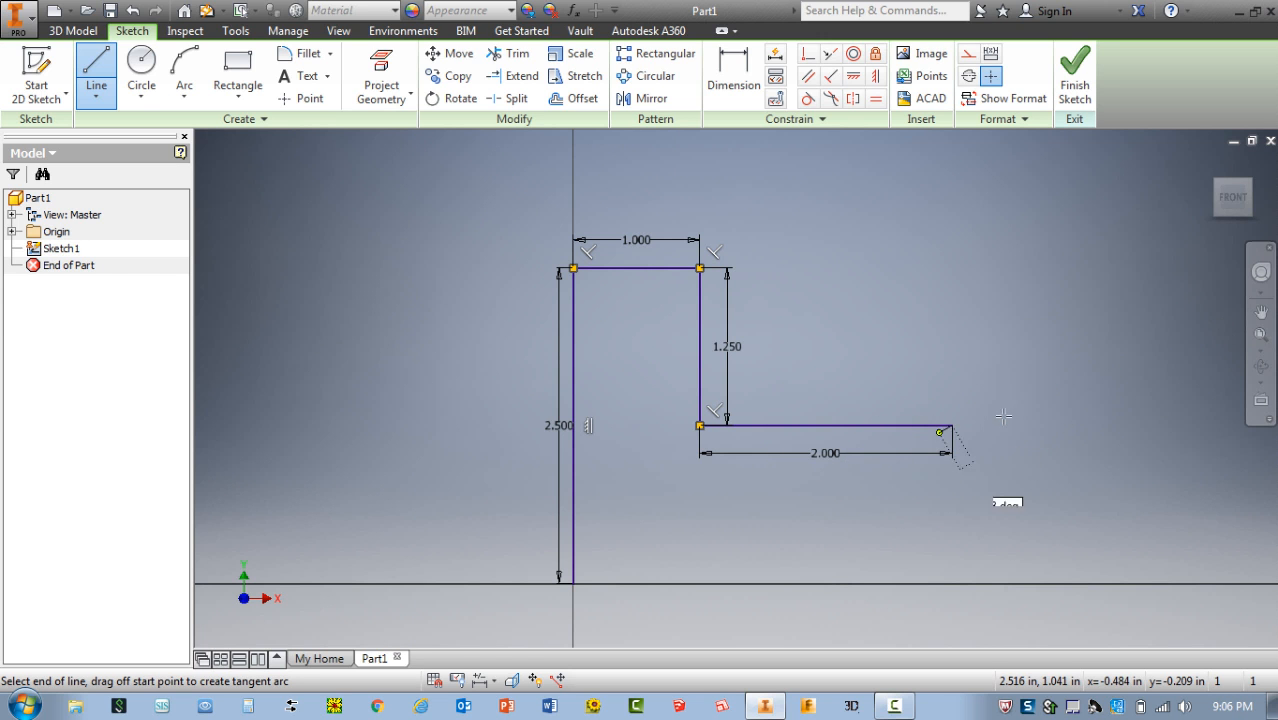
{"action": "left_click", "coordinate": [1261, 314]}
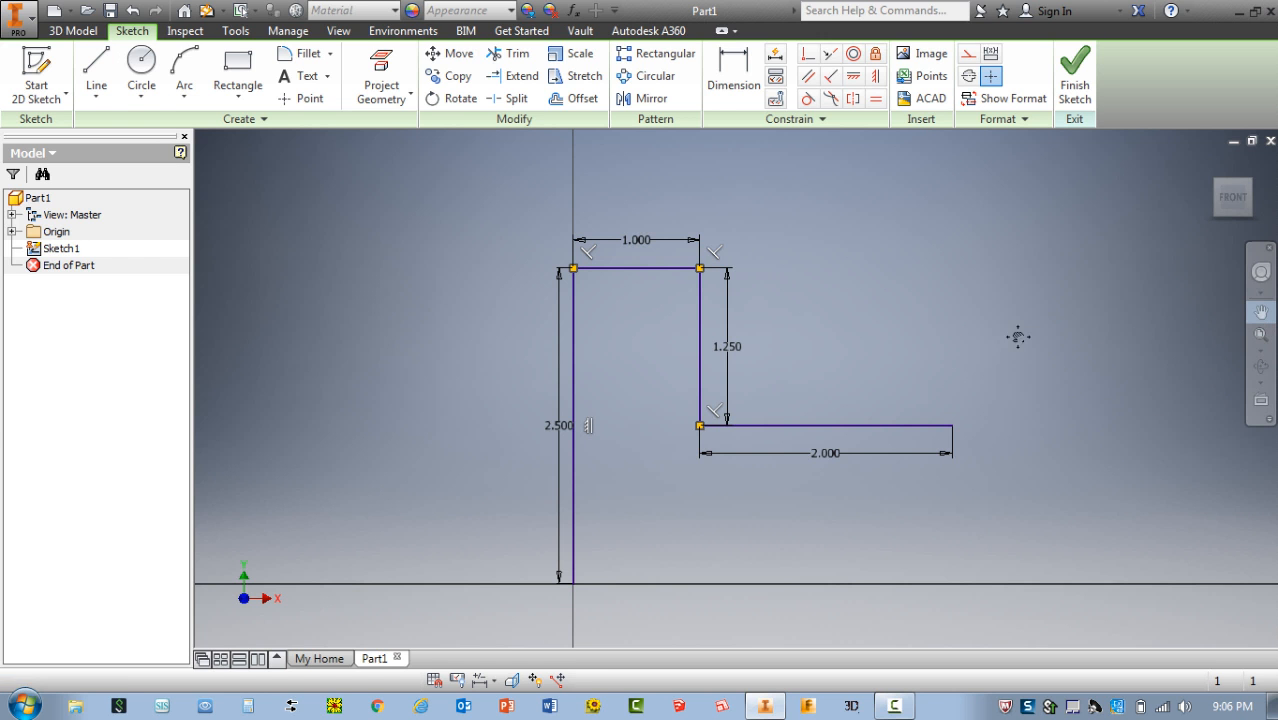
{"action": "mouse_move", "coordinate": [910, 382]}
{"action": "left_mouse_down"}
{"action": "mouse_move", "coordinate": [682, 364]}
{"action": "mouse_move", "coordinate": [997, 374]}
{"action": "mouse_move", "coordinate": [765, 370]}
{"action": "left_mouse_up"}
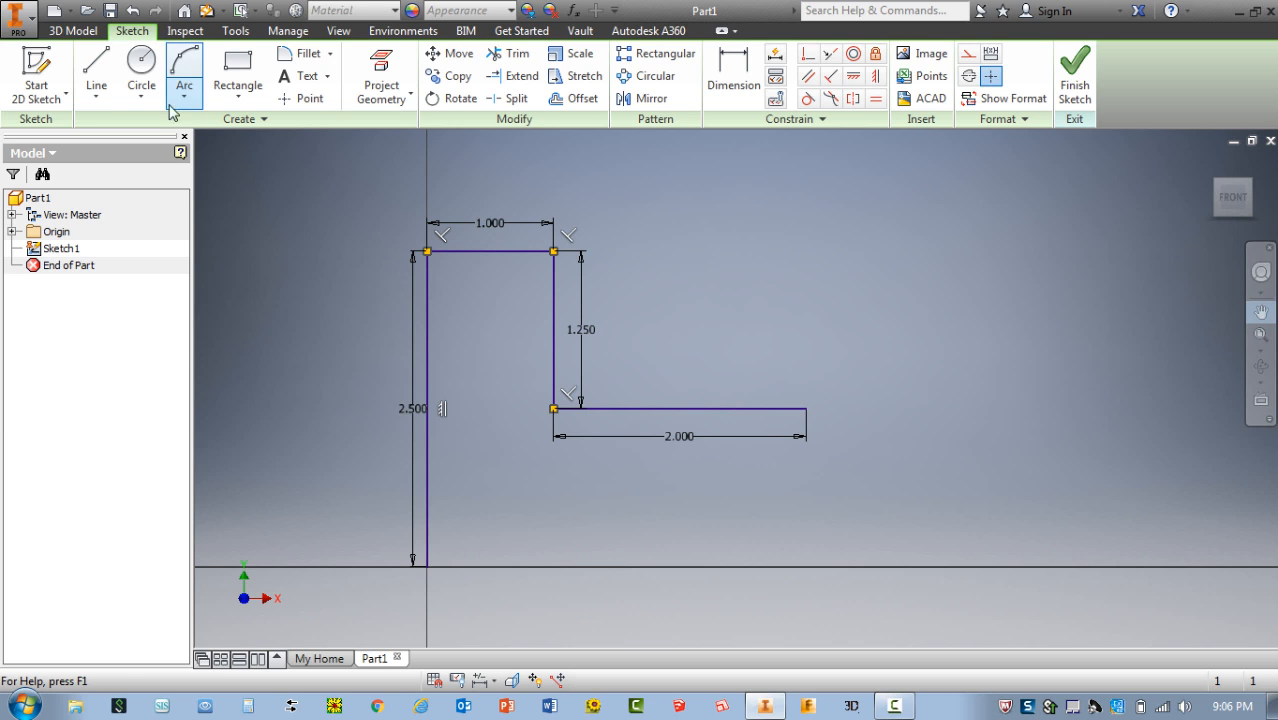
{"action": "left_click", "coordinate": [96, 68]}
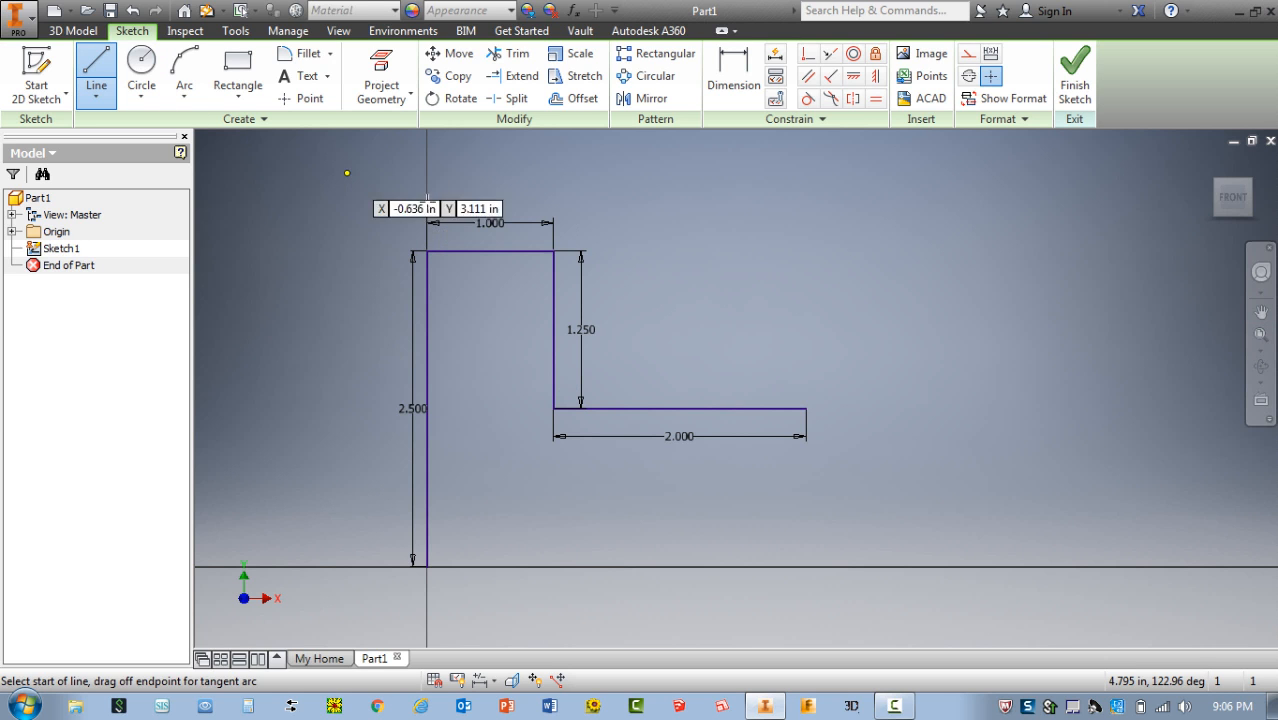
{"action": "left_click", "coordinate": [806, 407]}
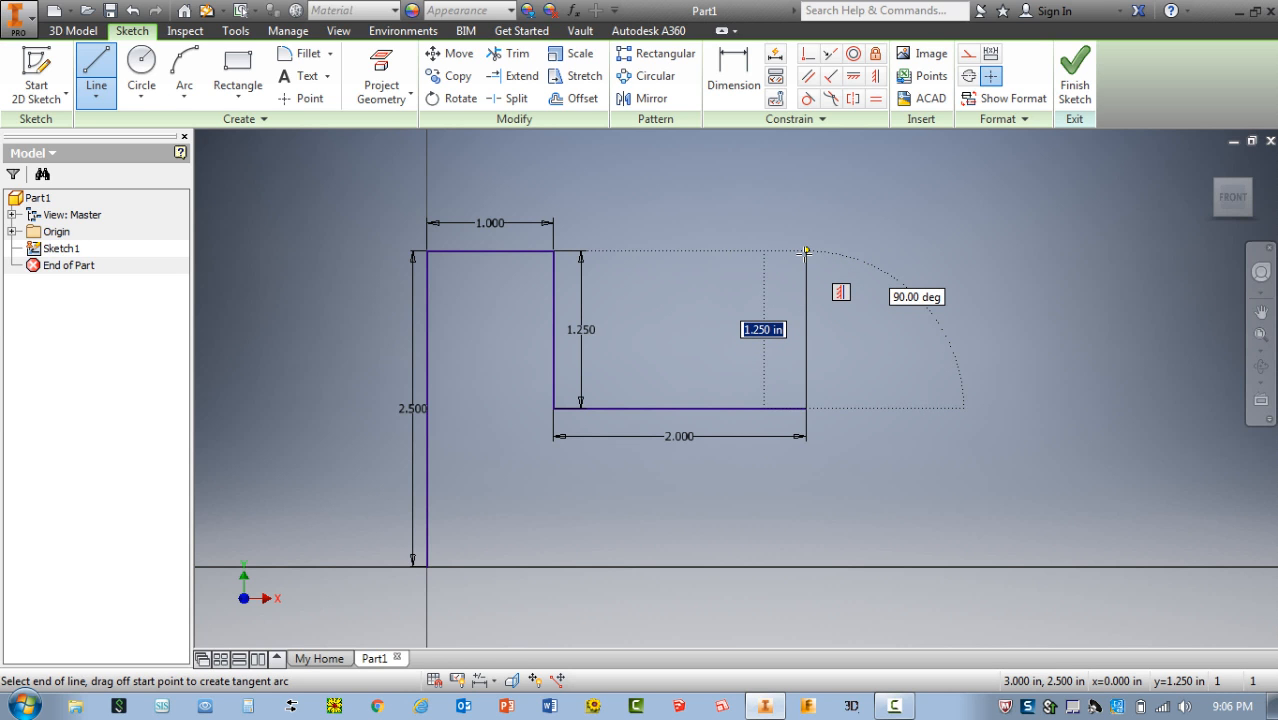
{"action": "left_click", "coordinate": [806, 251]}
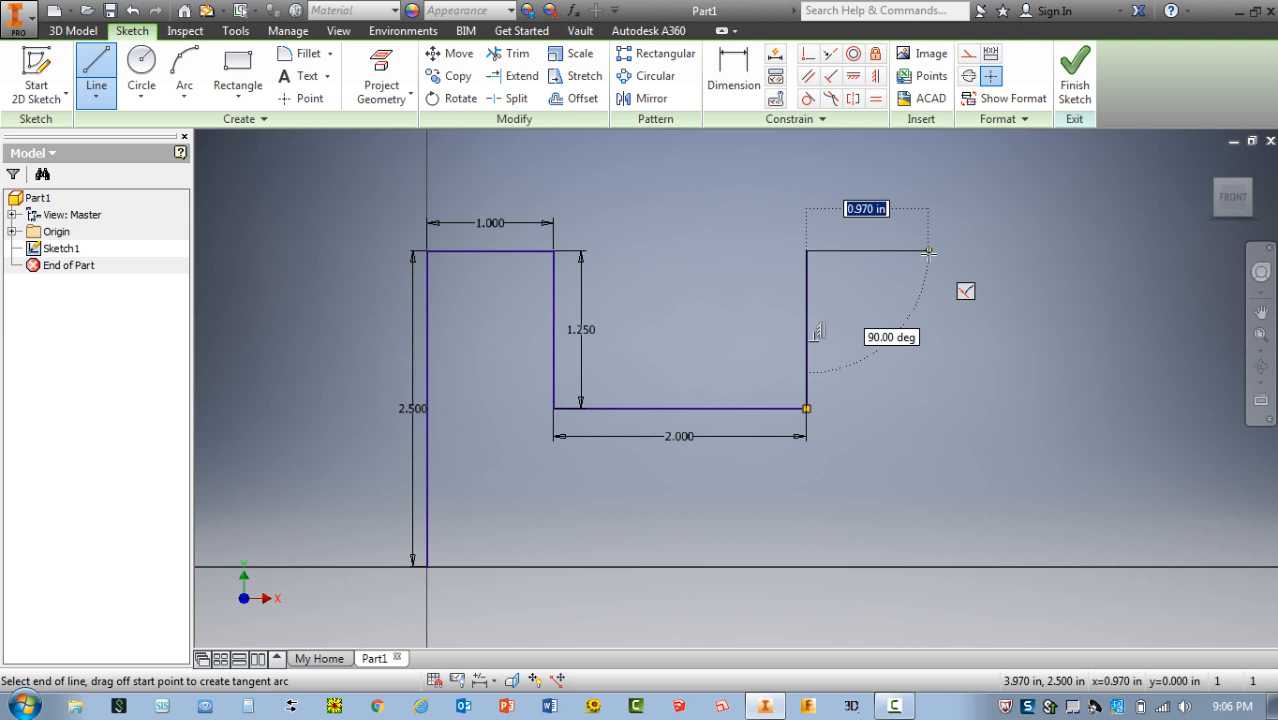
Add a 1 in horizontal line to the right and close the profile with a line down to the horizontal axis and one back to the origin
{"action": "type", "text": "1"}
{"action": "key", "text": "Return"}
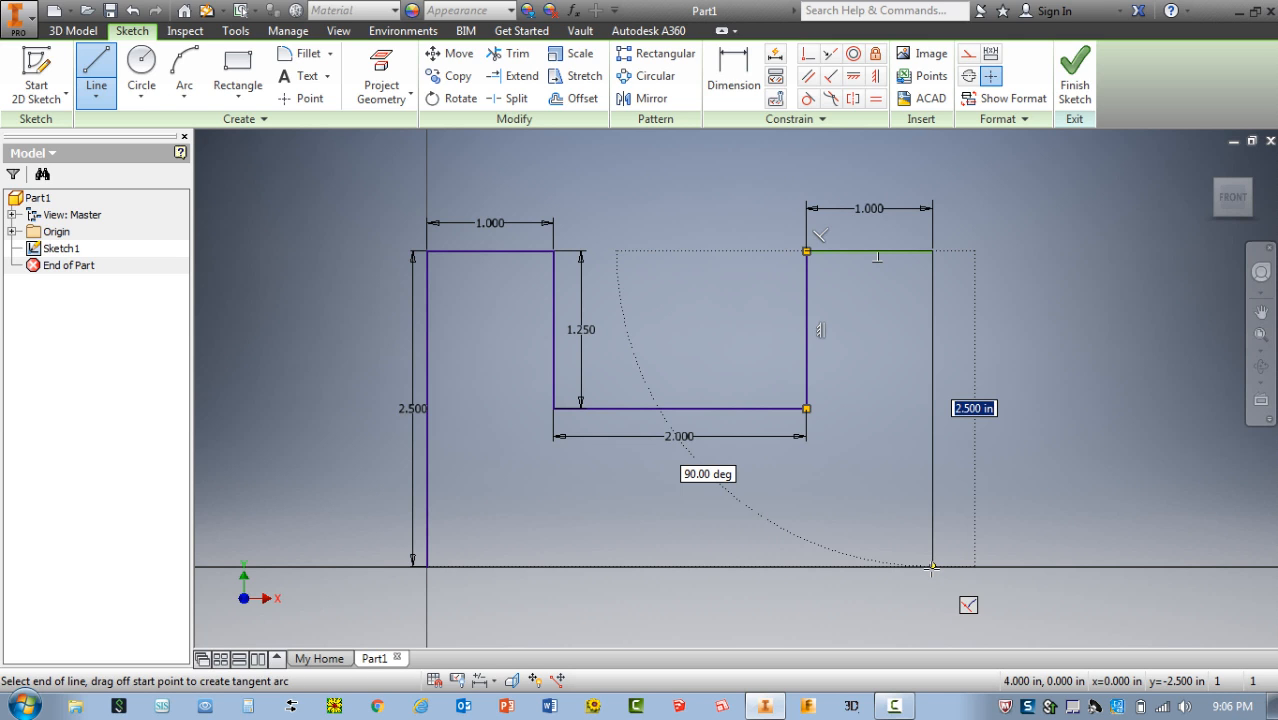
{"action": "left_click", "coordinate": [932, 567]}
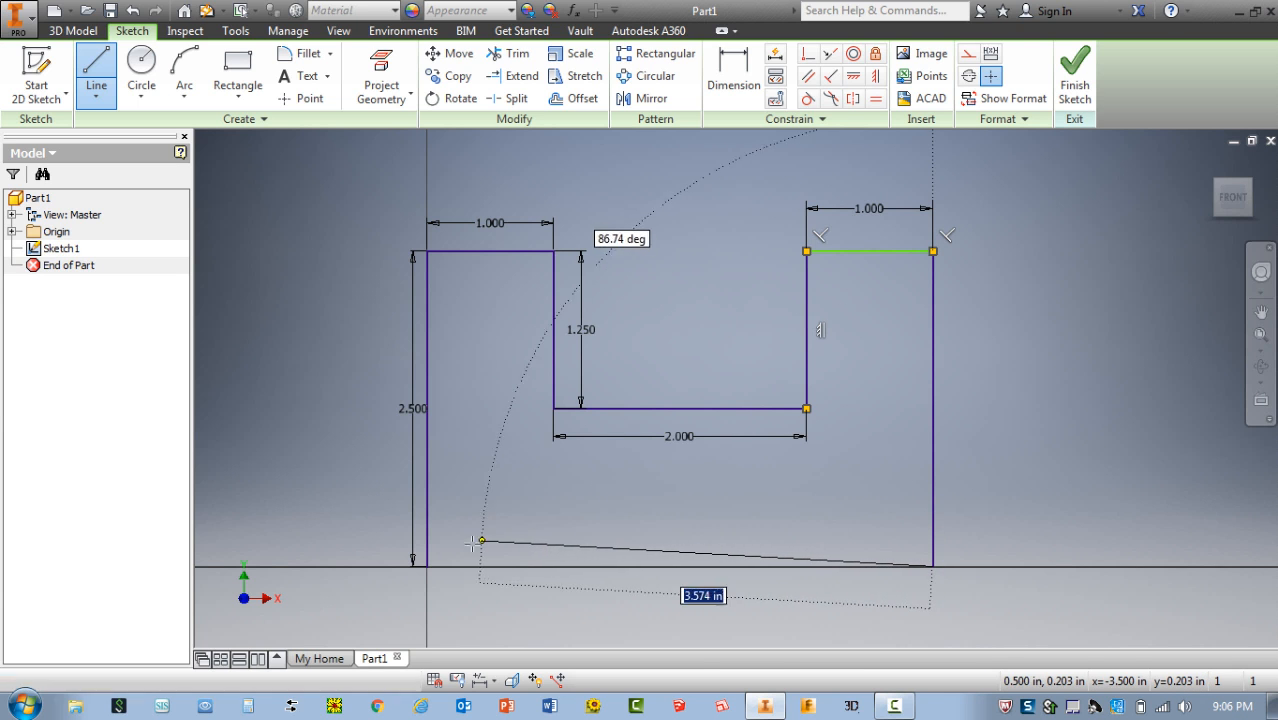
{"action": "left_click", "coordinate": [427, 566]}
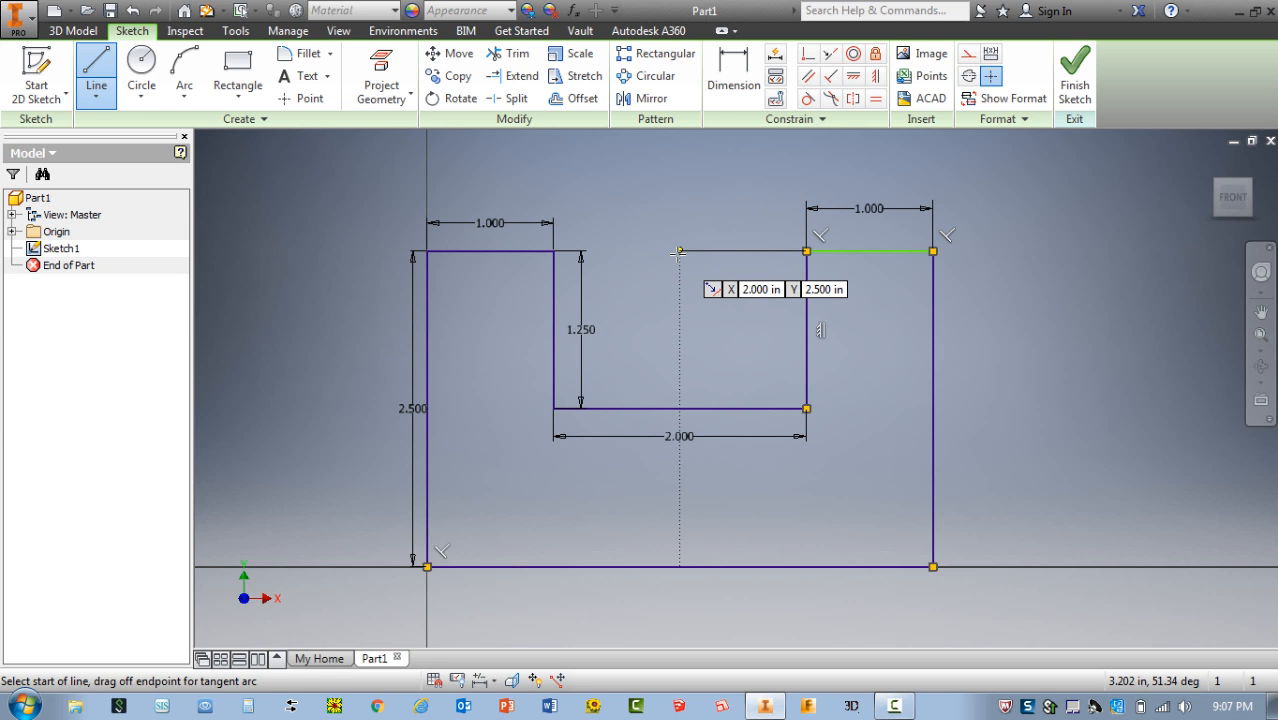
Leave the Line command and set the width dimension of the profile's notch to 1.5 in
{"action": "key", "text": "Escape"}
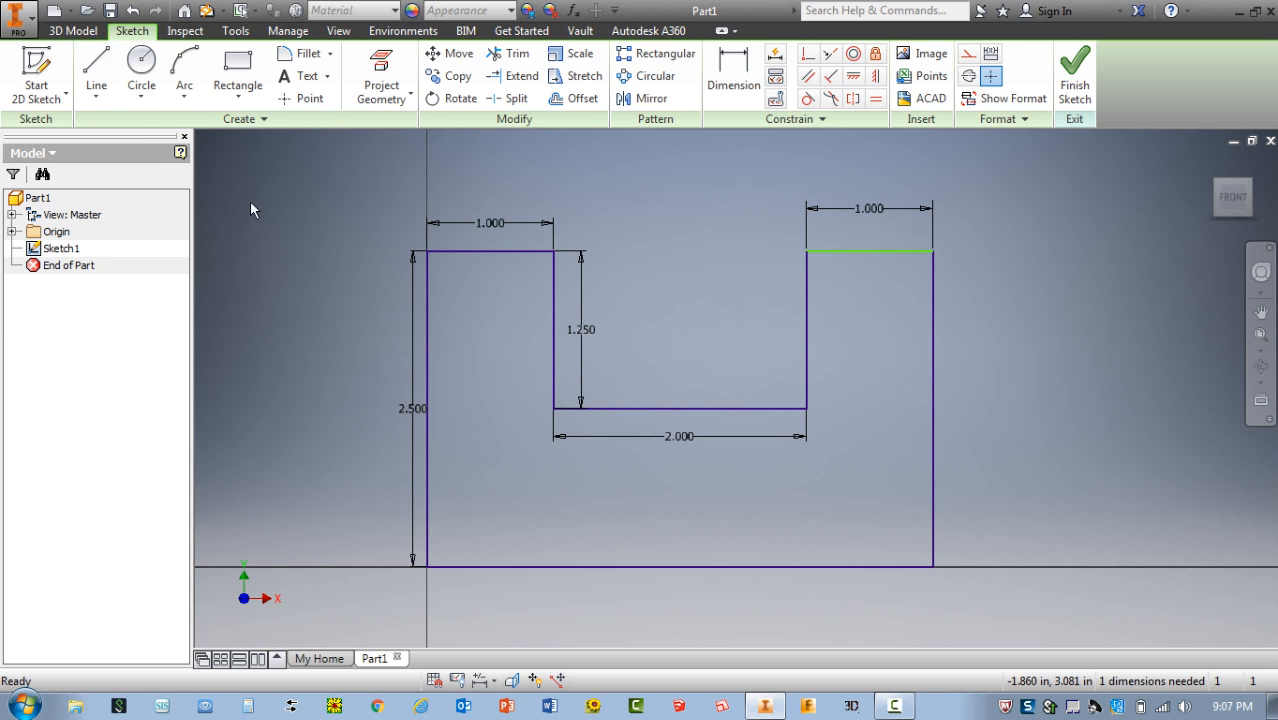
{"action": "double_click", "coordinate": [678, 438]}
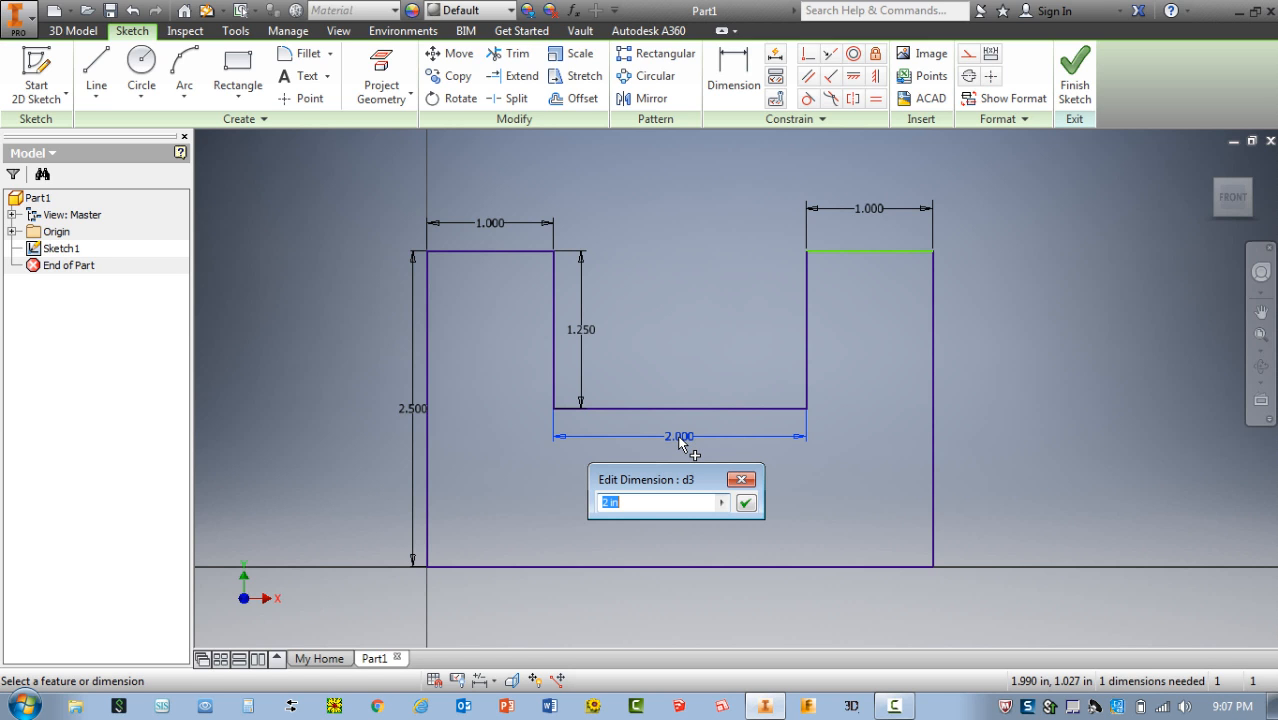
{"action": "type", "text": "1.5"}
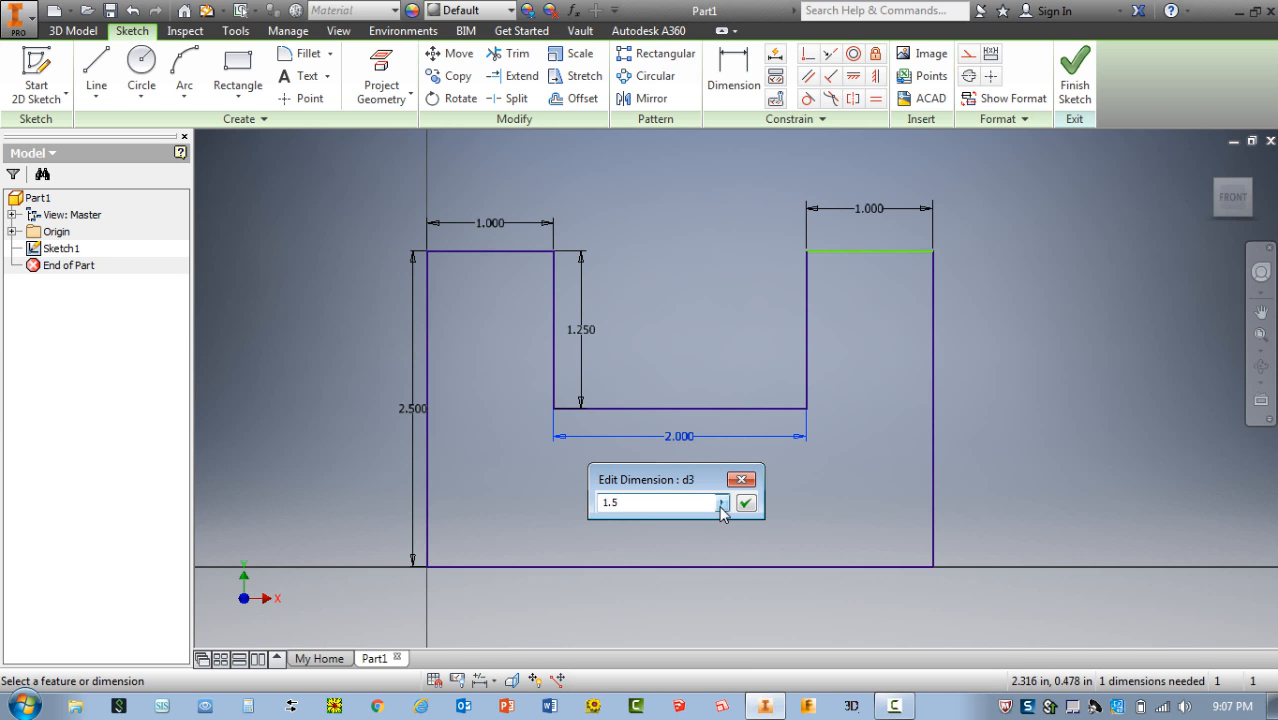
{"action": "key", "text": "Return"}
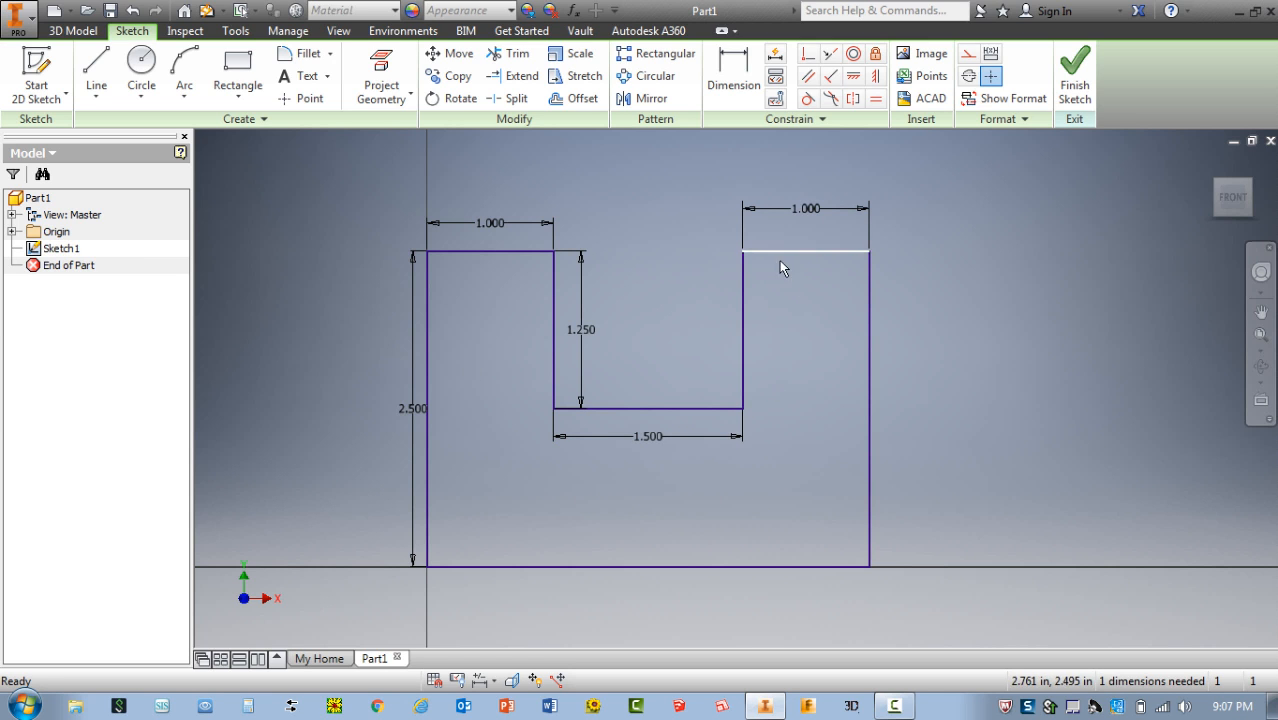
Set the notch's width dimension to 2 in
{"action": "double_click", "coordinate": [652, 437]}
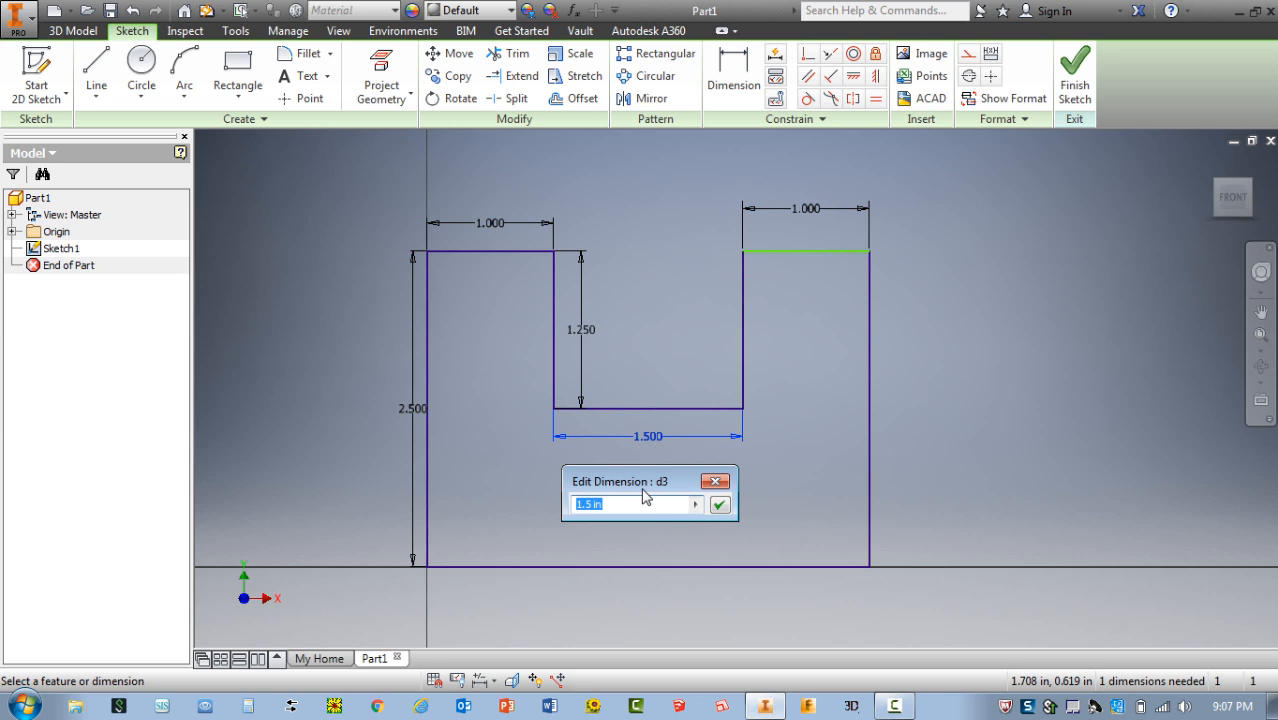
{"action": "type", "text": "2"}
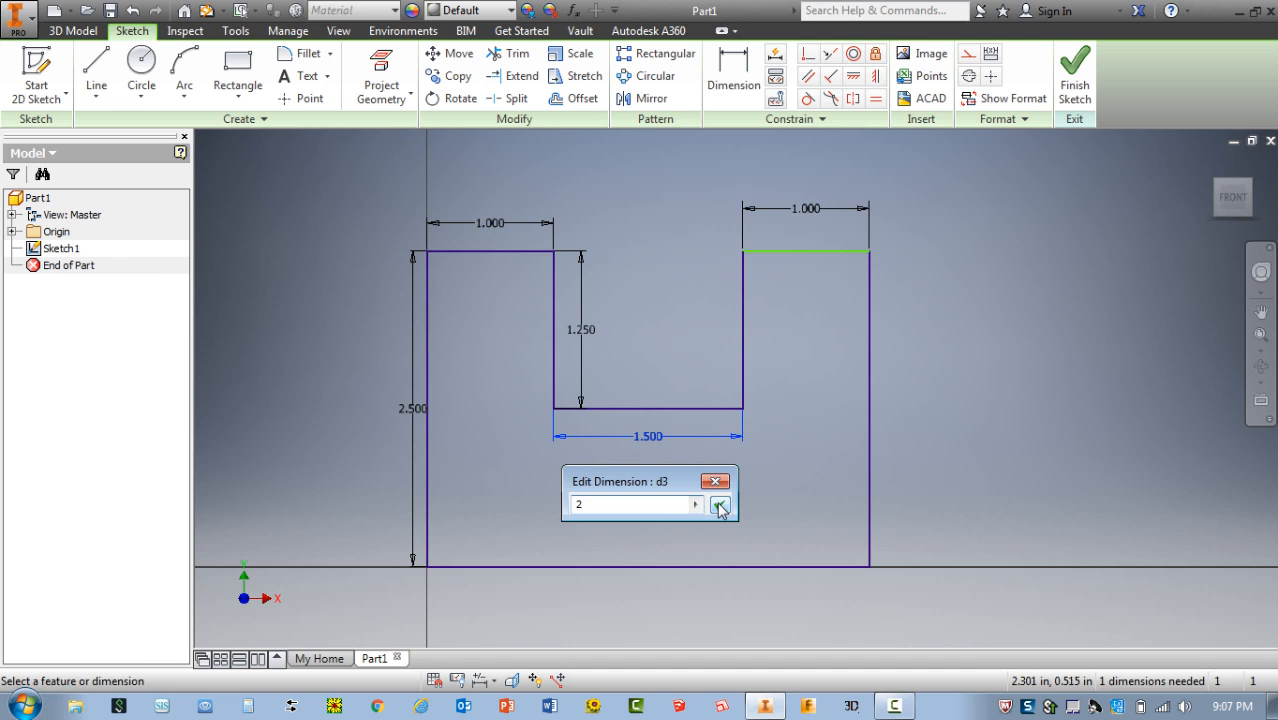
{"action": "left_click", "coordinate": [719, 505]}
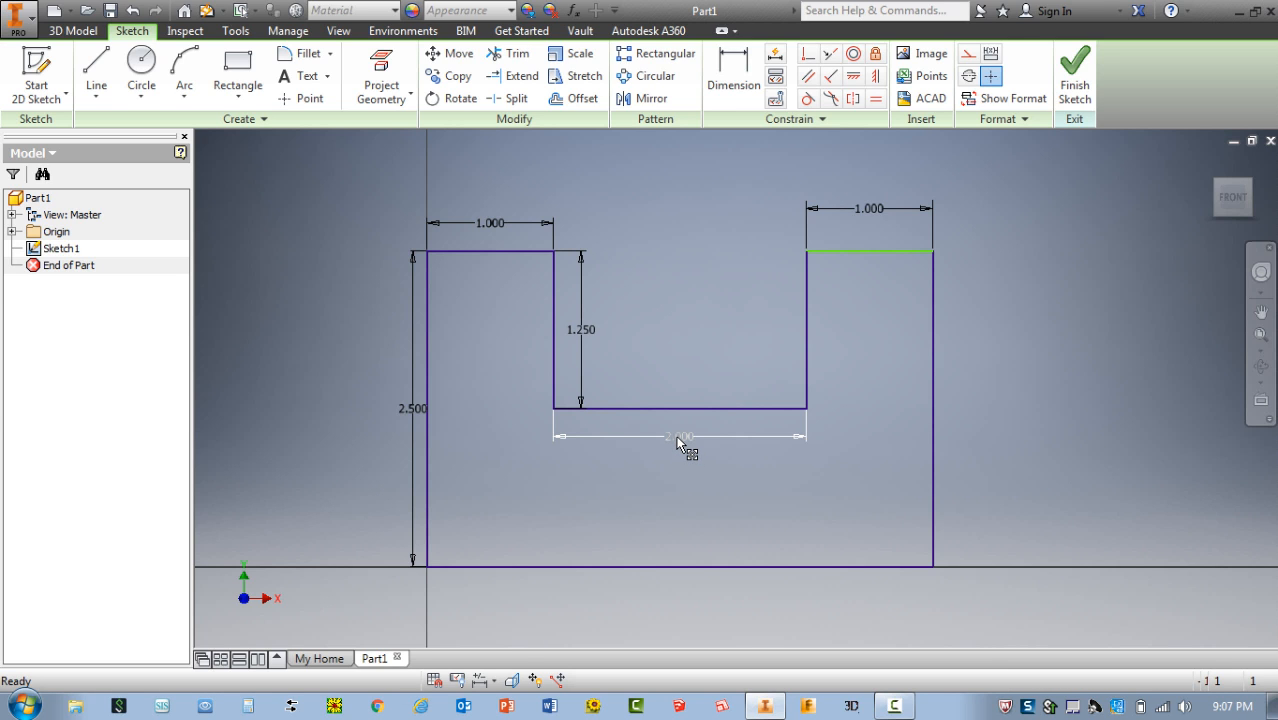
Move the notch's width dimension above the profile and delete that dimension
{"action": "left_click_drag", "start_coordinate": [678, 444], "coordinate": [717, 193]}
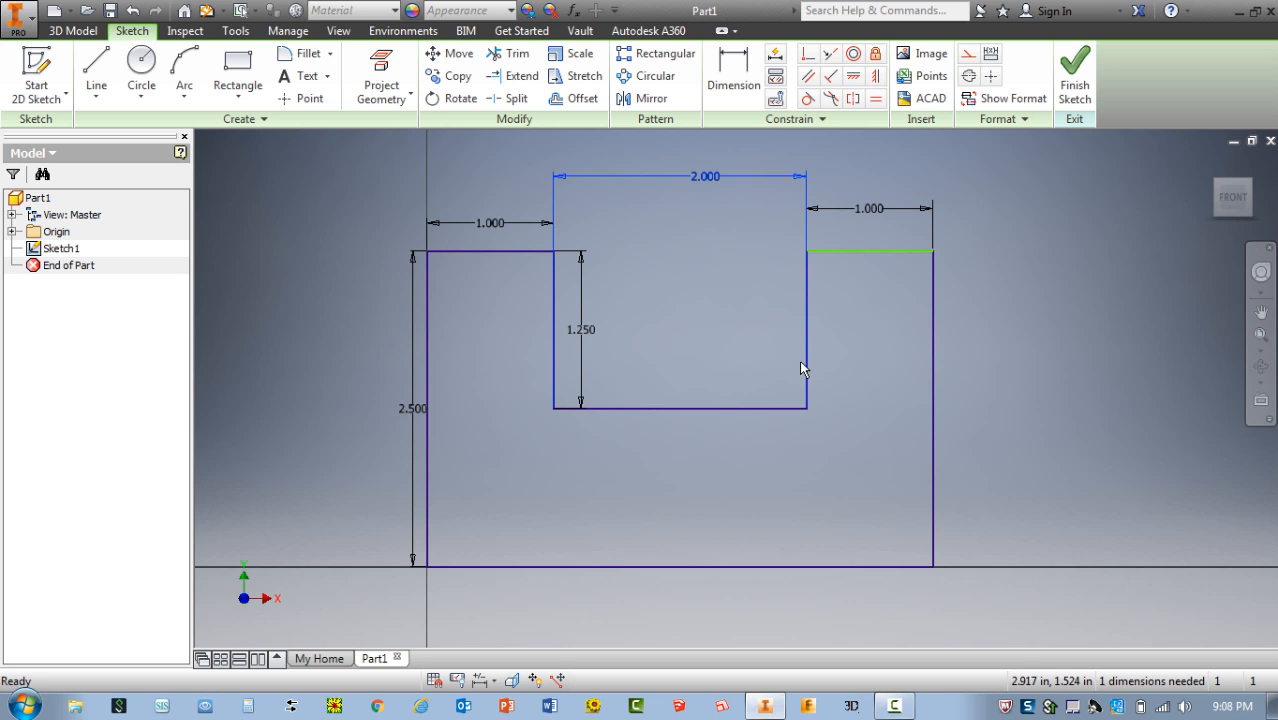
{"action": "right_click", "coordinate": [933, 385]}
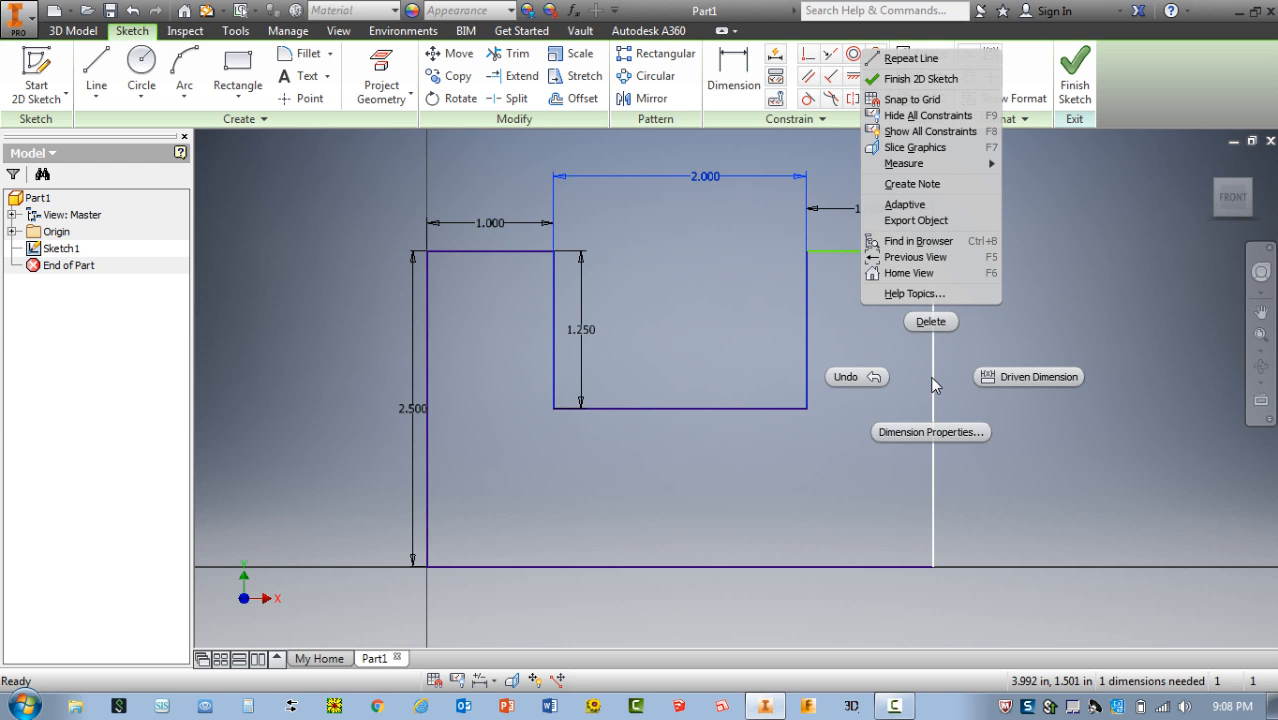
{"action": "left_click", "coordinate": [930, 322]}
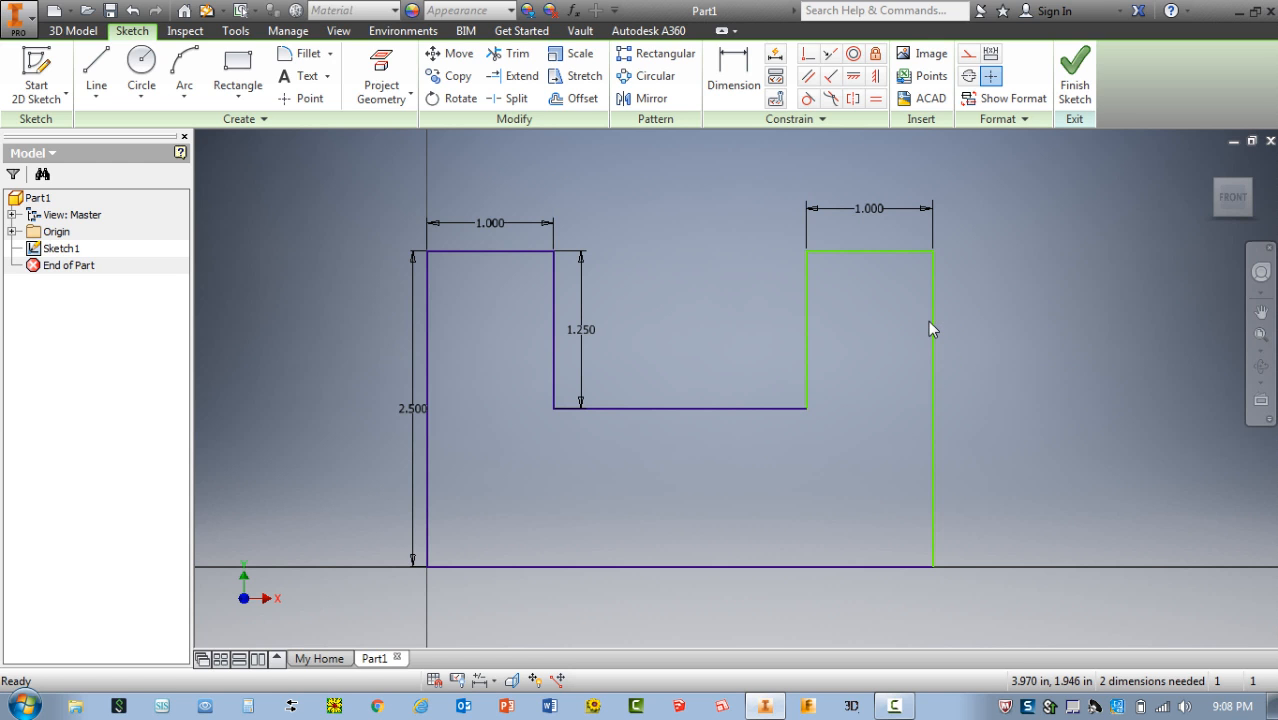
Delete the outer vertical line on the profile's right side
{"action": "right_click", "coordinate": [932, 387]}
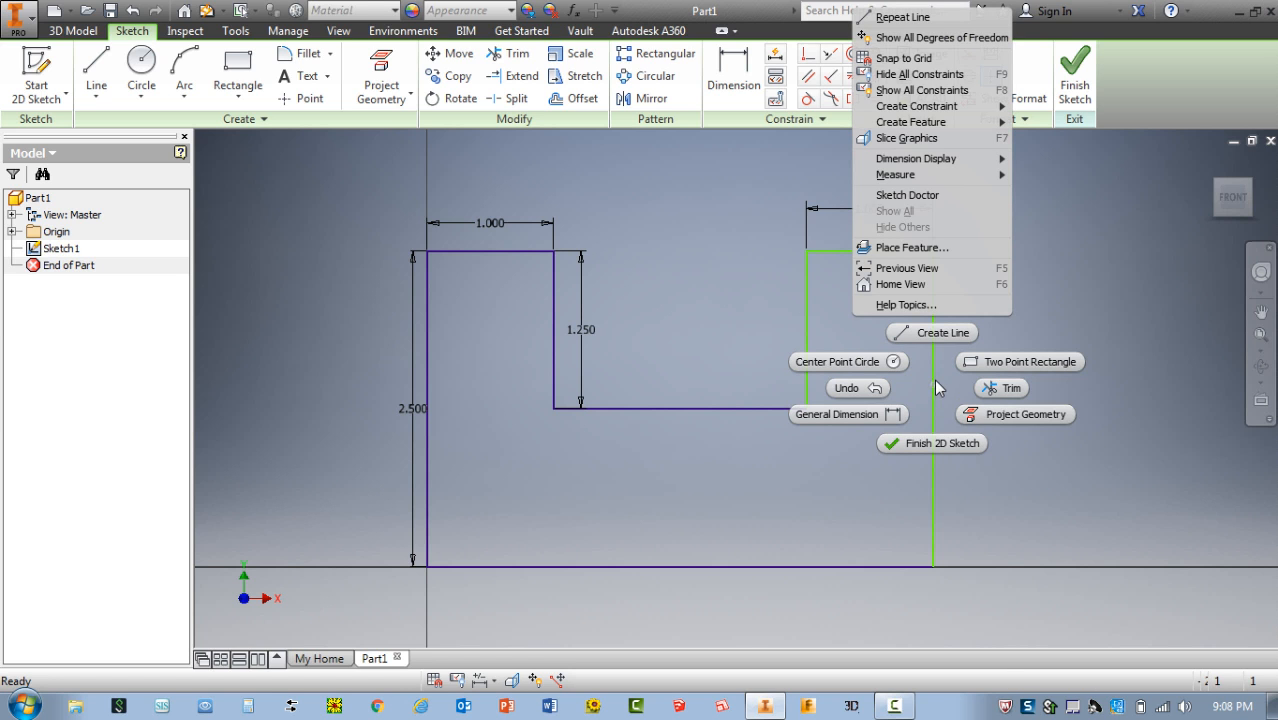
{"action": "left_click", "coordinate": [866, 543]}
{"action": "right_click", "coordinate": [932, 389]}
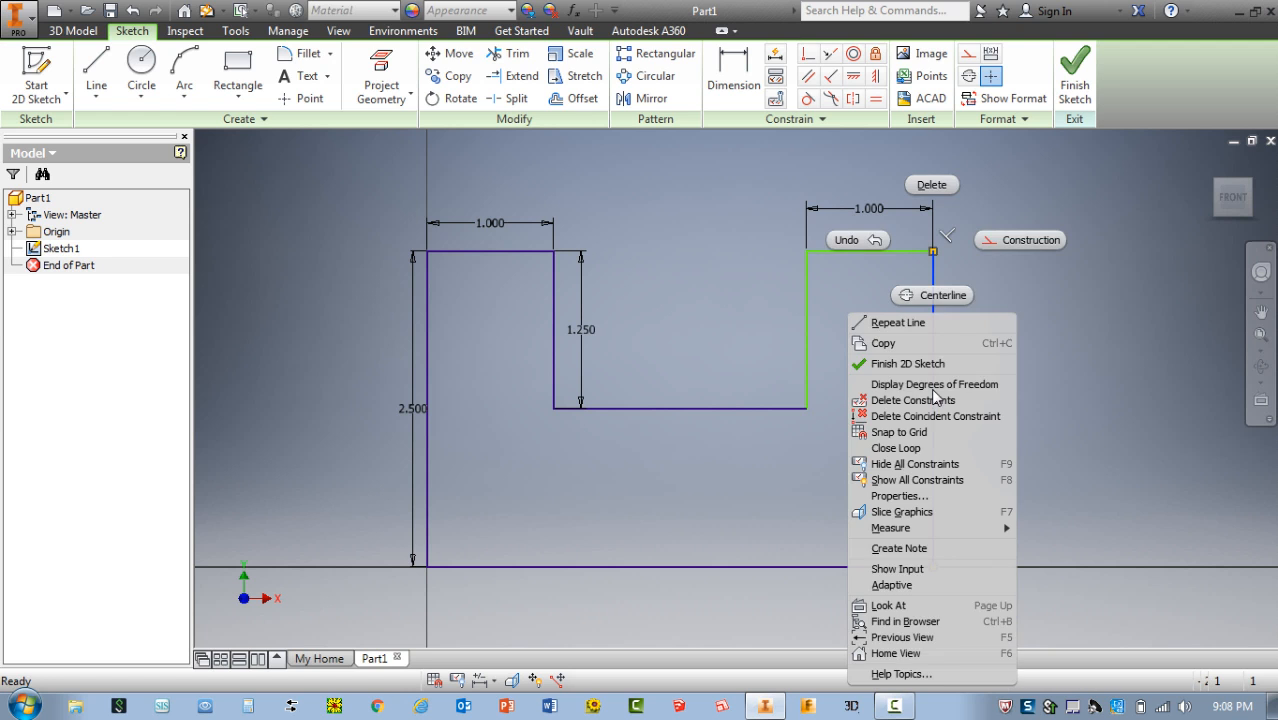
{"action": "left_click", "coordinate": [932, 185]}
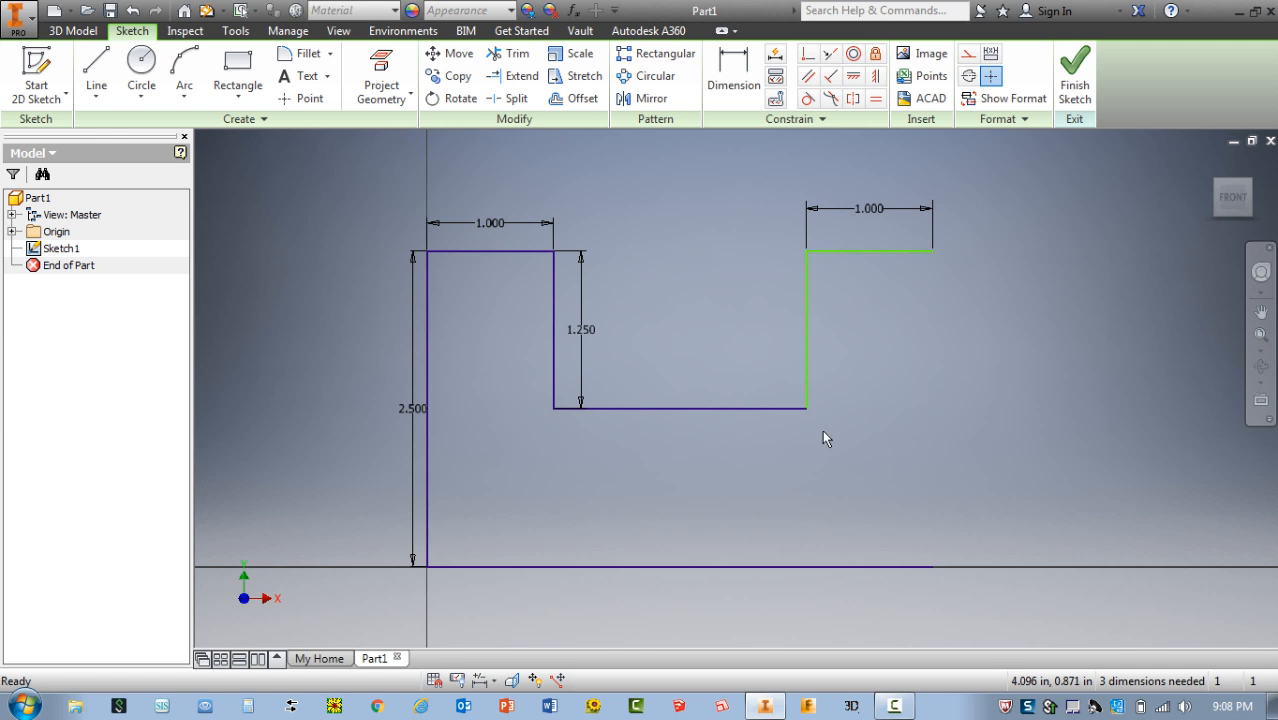
Undo the deletion of the profile's right outer vertical line
{"action": "left_click", "coordinate": [95, 65]}
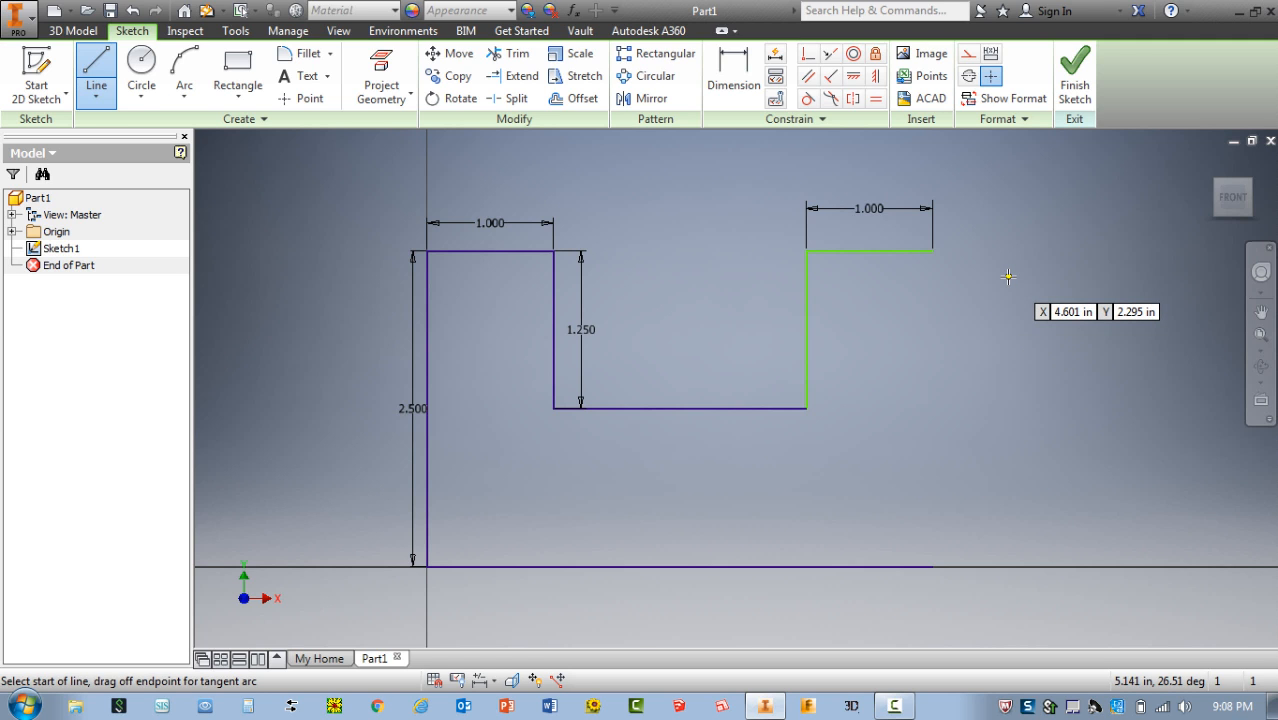
{"action": "key", "text": "Escape"}
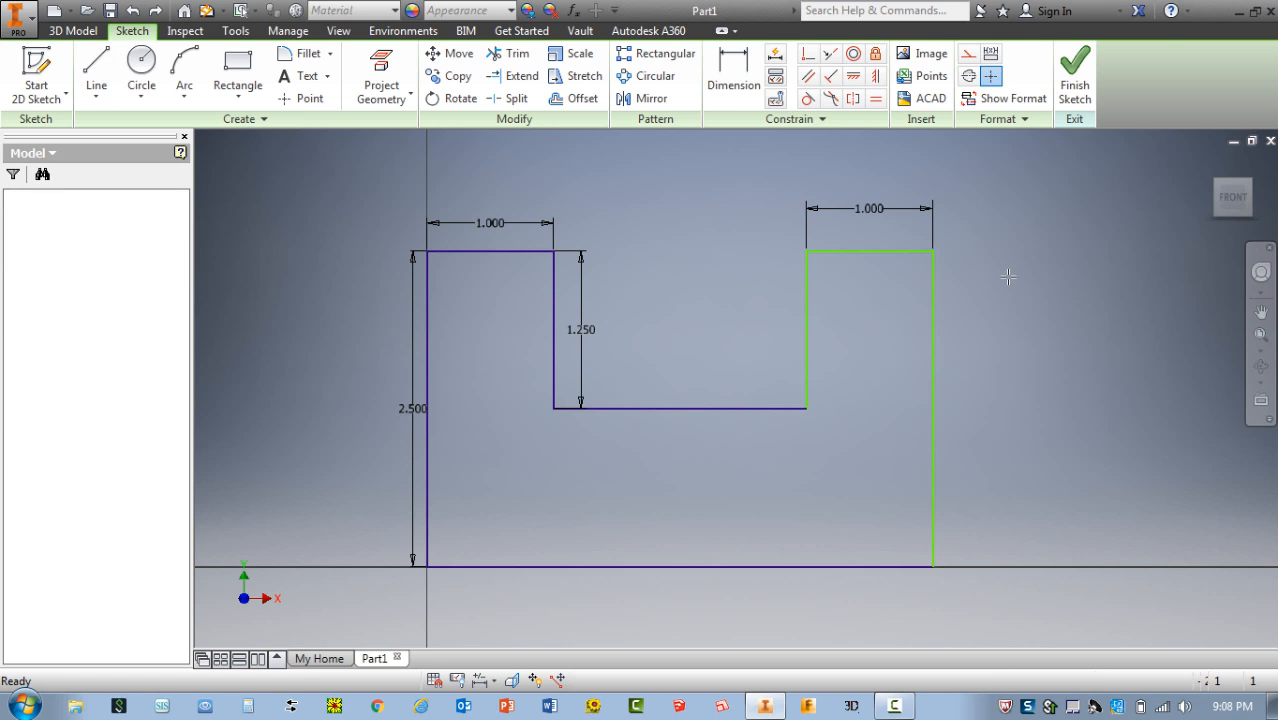
{"action": "key", "text": "ctrl+z"}
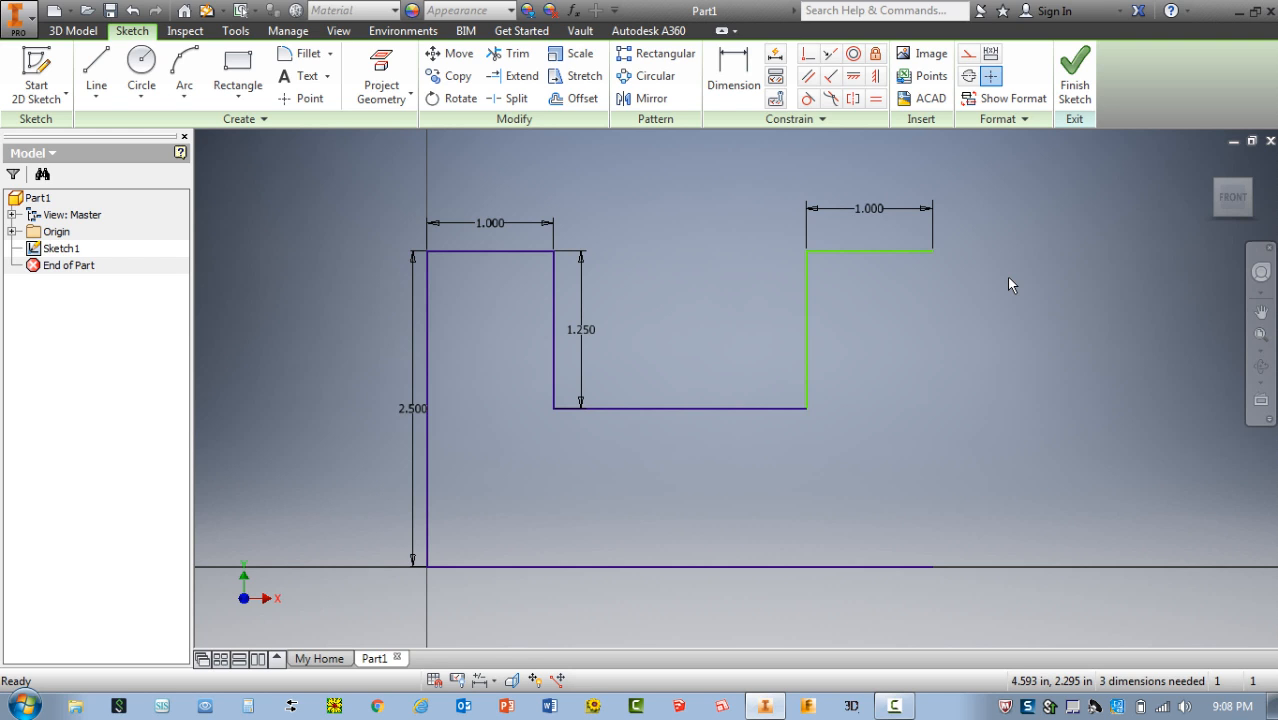
{"action": "key", "text": "ctrl+y"}
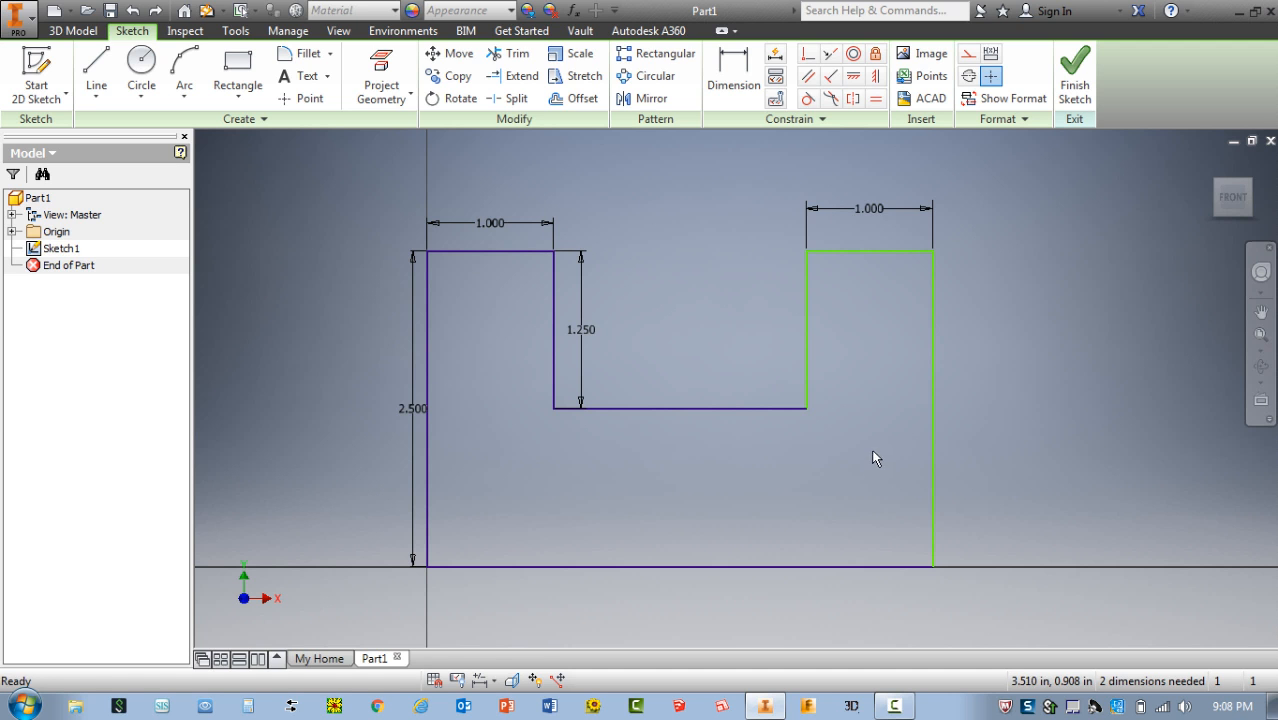
Finish the profile sketch and fit the whole profile in the view
{"action": "left_click", "coordinate": [1073, 70]}
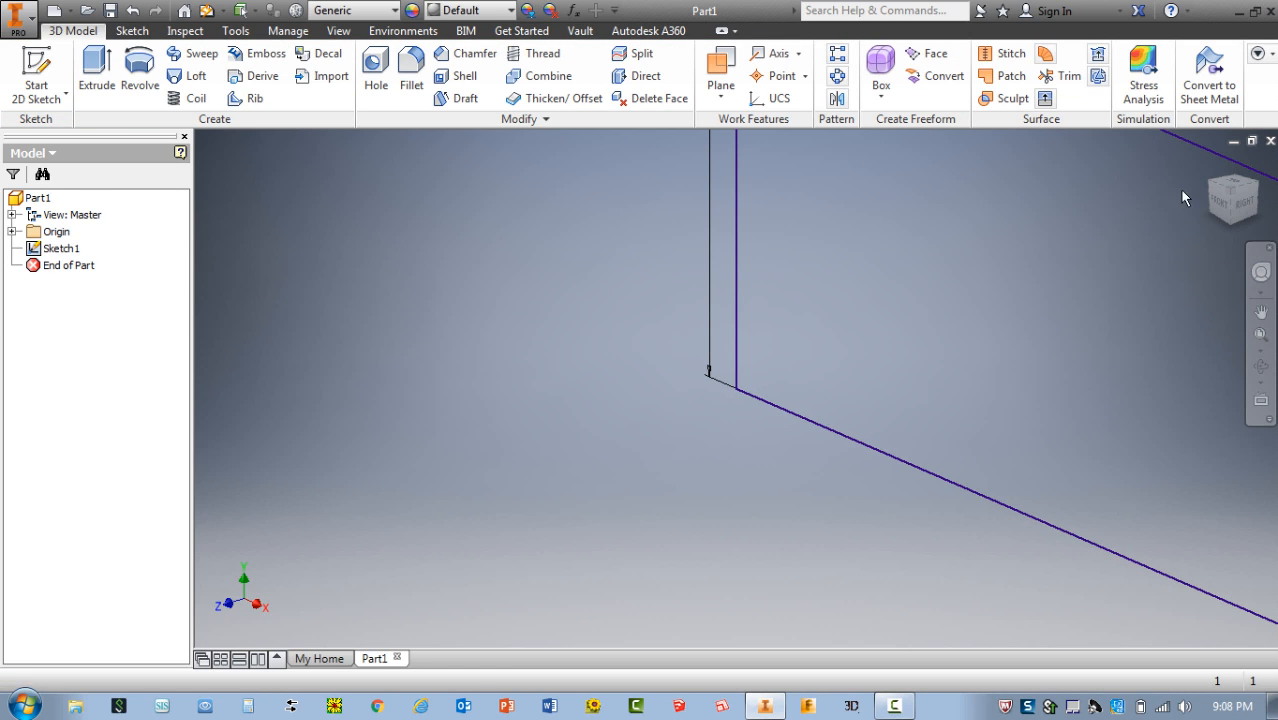
{"action": "left_click", "coordinate": [1260, 337]}
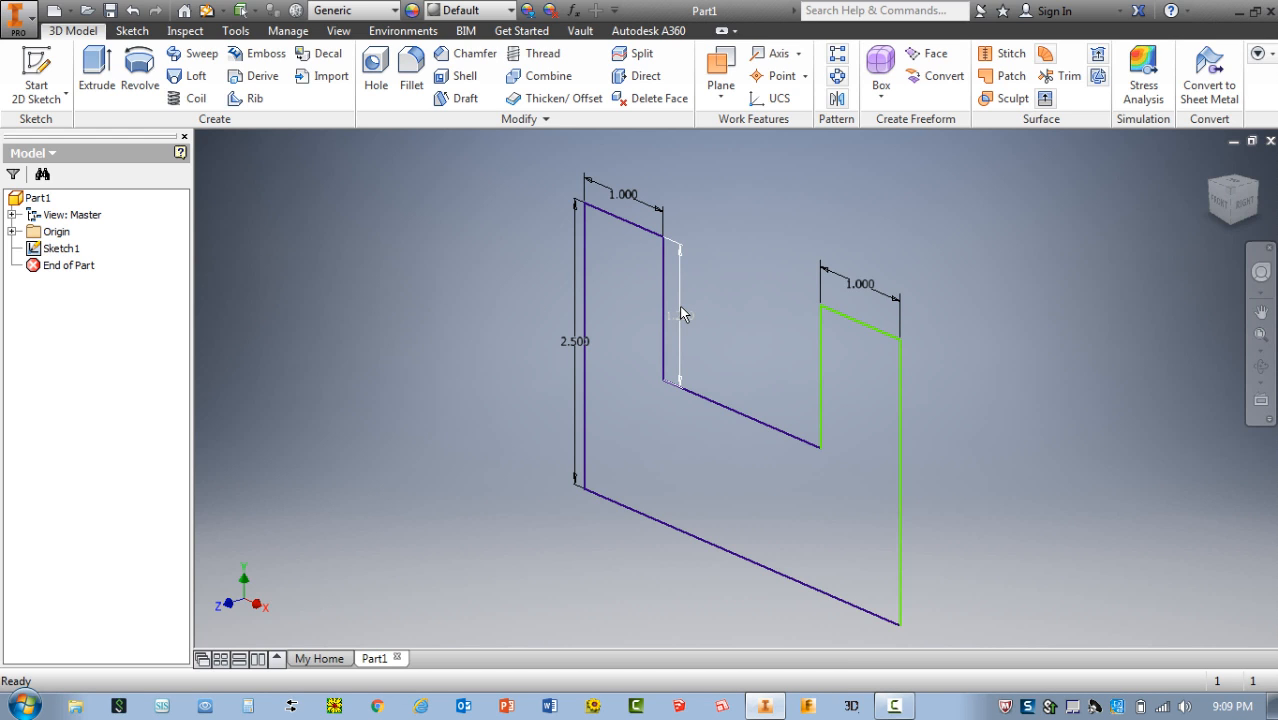
Reopen Sketch1 for editing and finish it again without changing the profile
{"action": "right_click", "coordinate": [66, 255]}
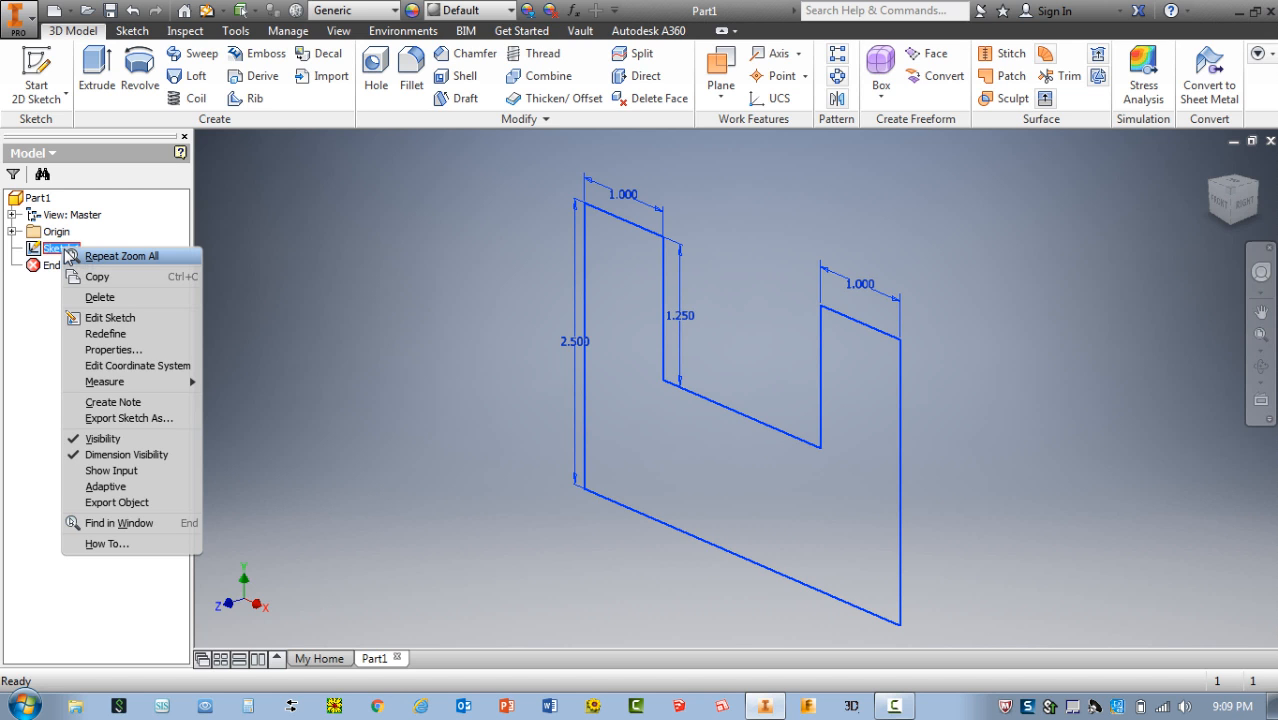
{"action": "left_click", "coordinate": [110, 318]}
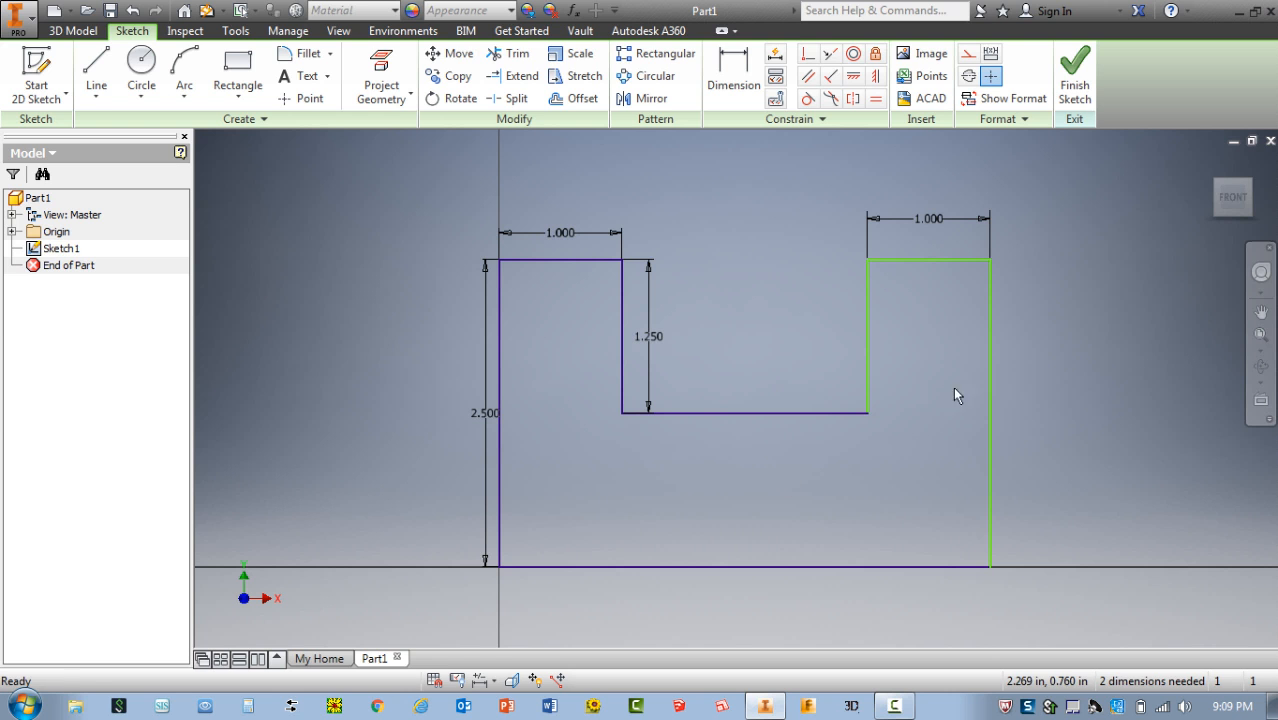
{"action": "left_click", "coordinate": [1086, 78]}
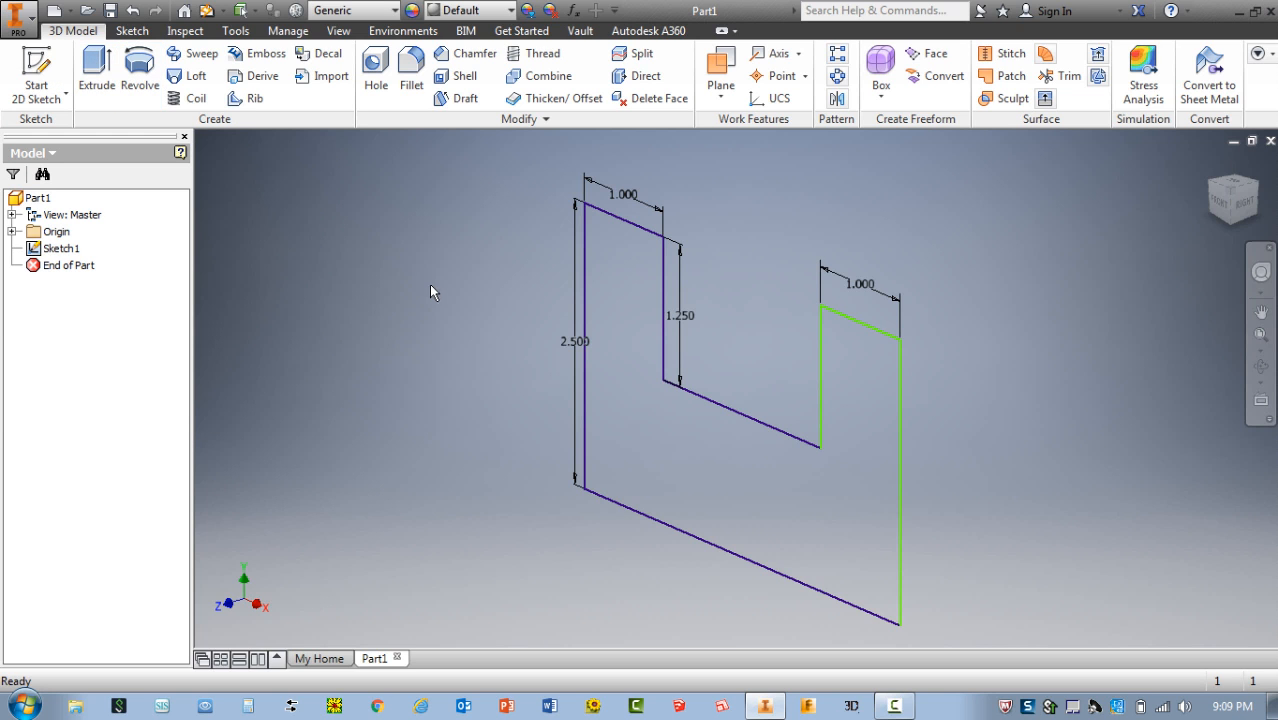
Extrude the U-shaped profile 1.5 in as a solid, directed backward behind the sketch plane
{"action": "right_click", "coordinate": [432, 289]}
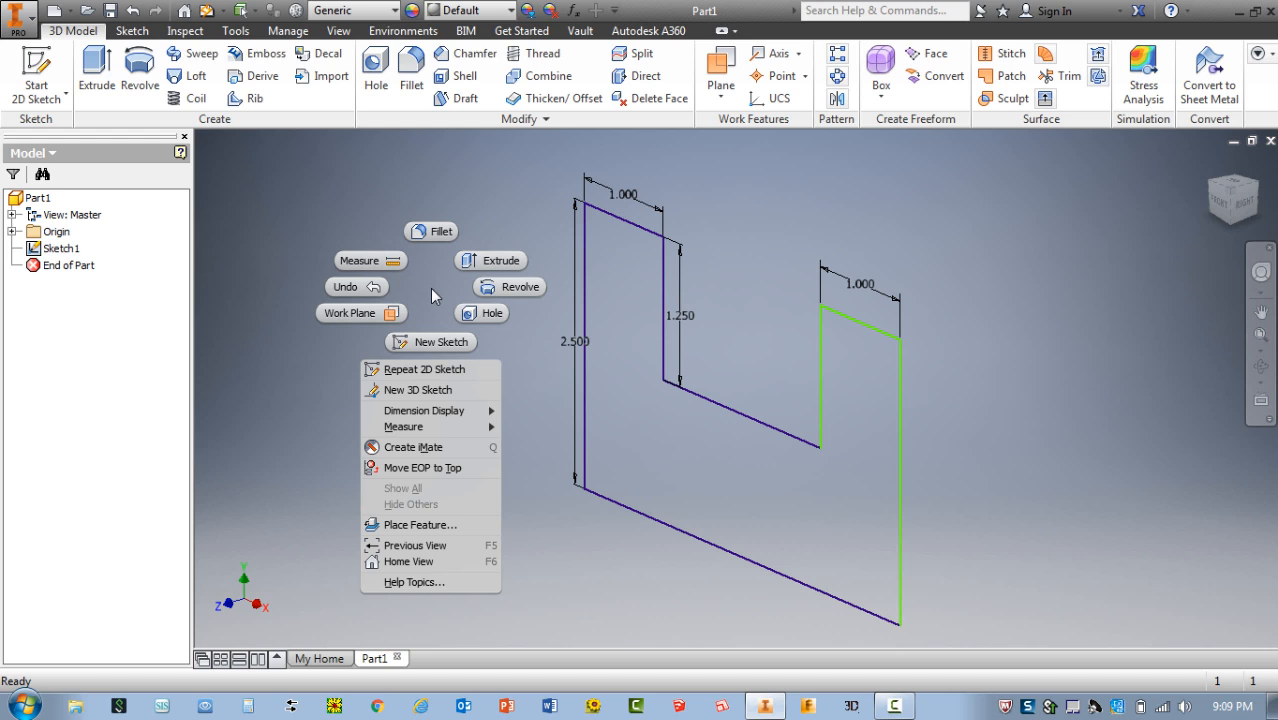
{"action": "left_click", "coordinate": [502, 260]}
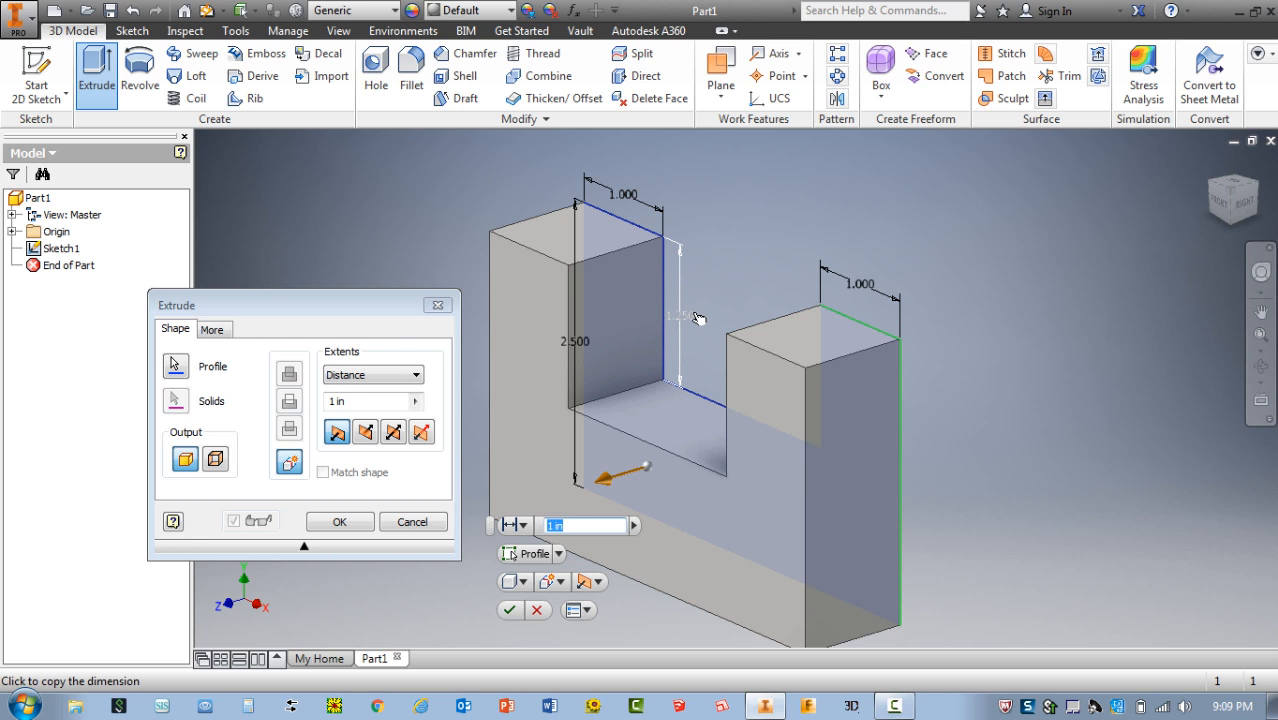
{"action": "left_click", "coordinate": [365, 436]}
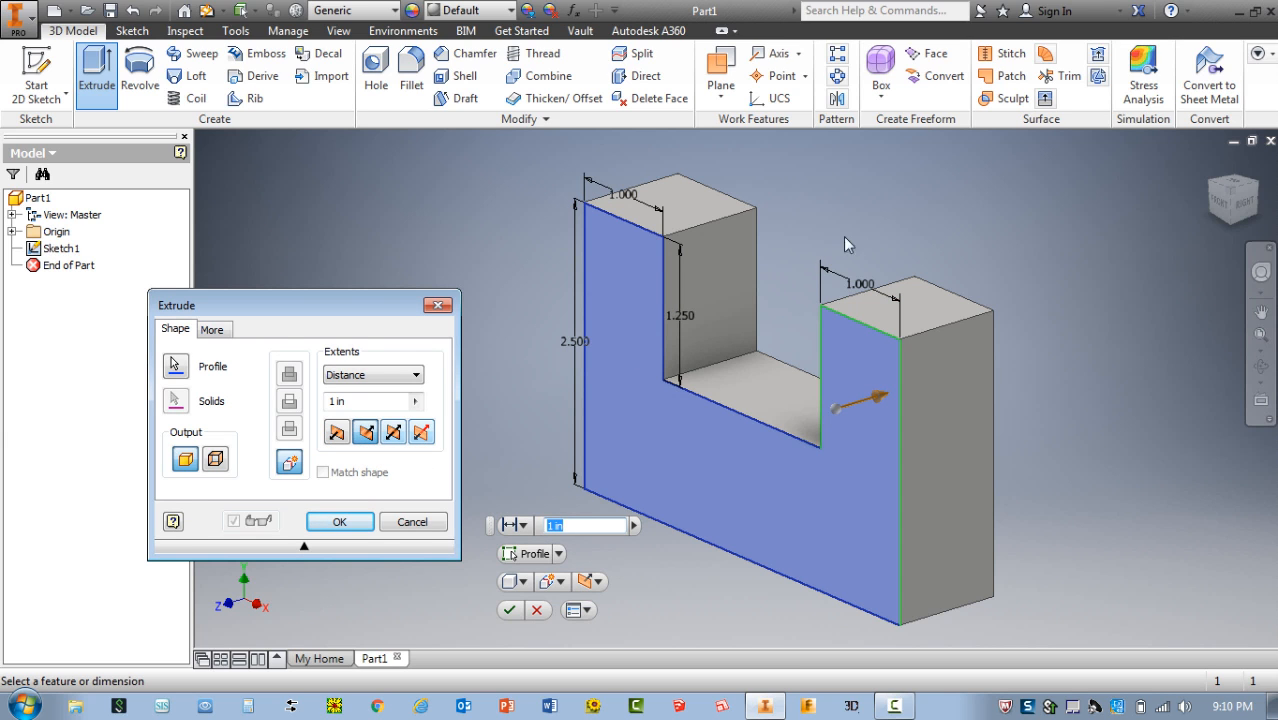
{"action": "left_click", "coordinate": [336, 433]}
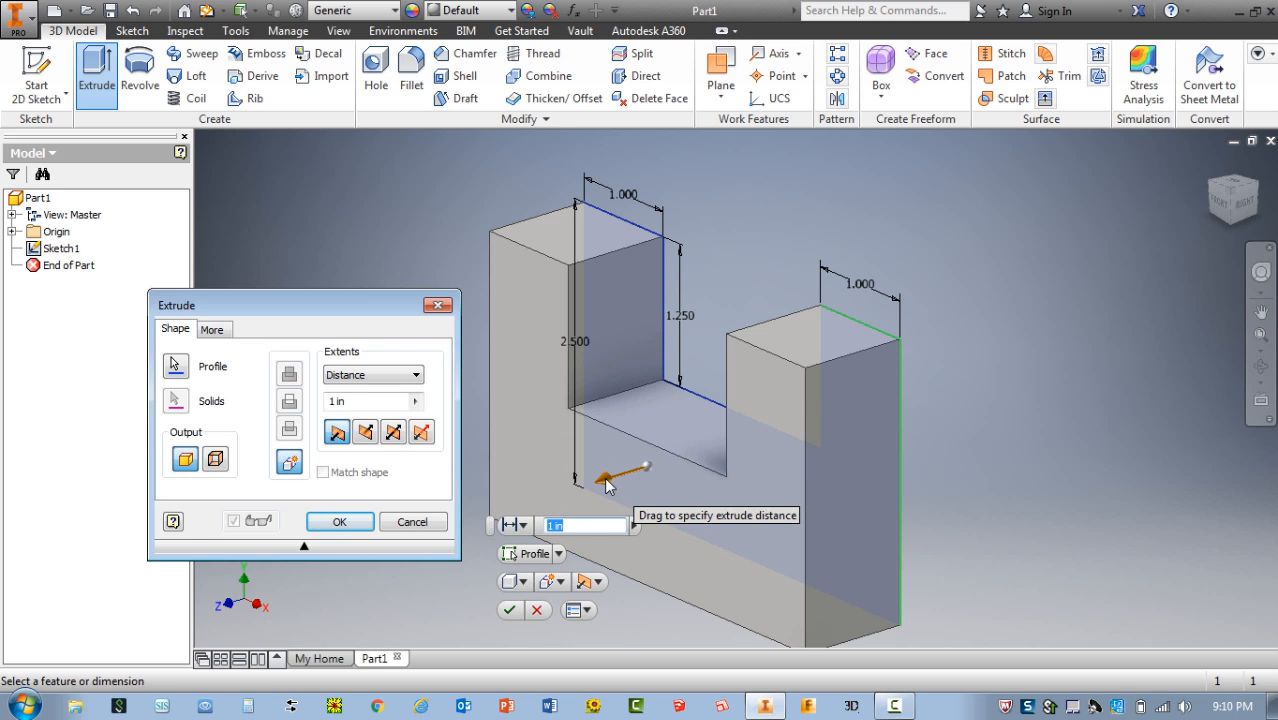
{"action": "left_click_drag", "start_coordinate": [607, 485], "coordinate": [849, 406]}
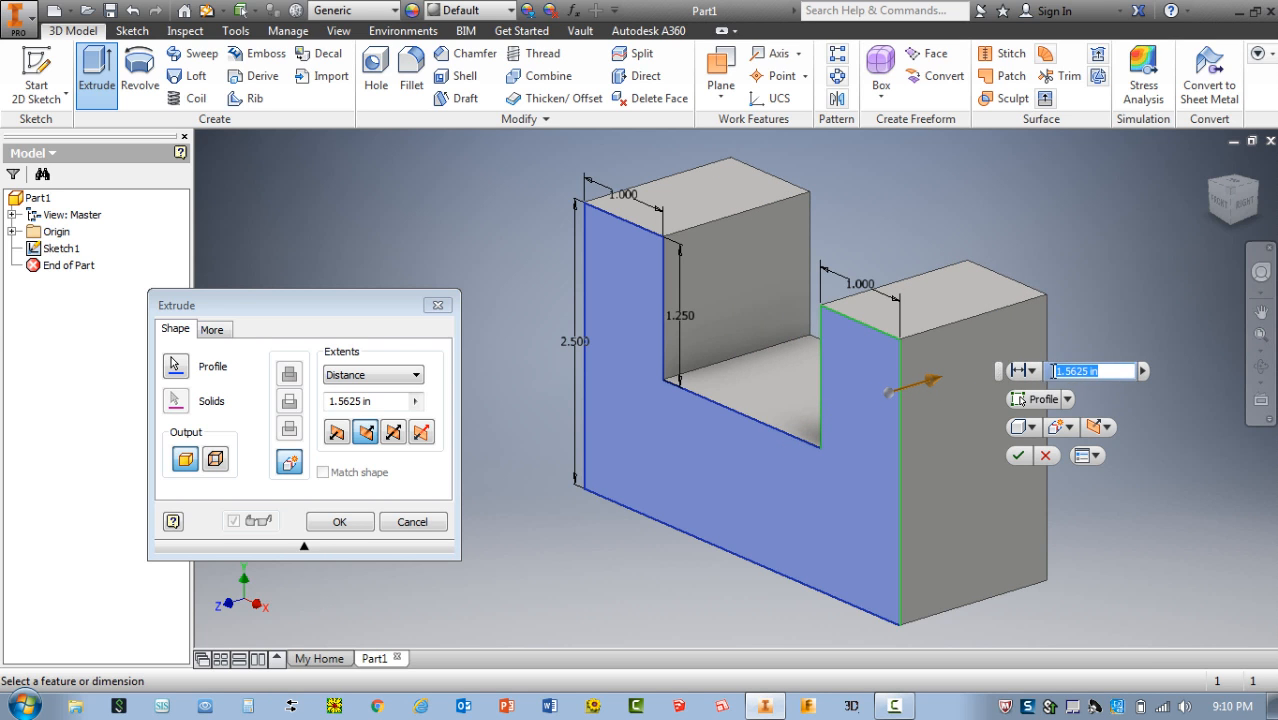
{"action": "left_click", "coordinate": [400, 400]}
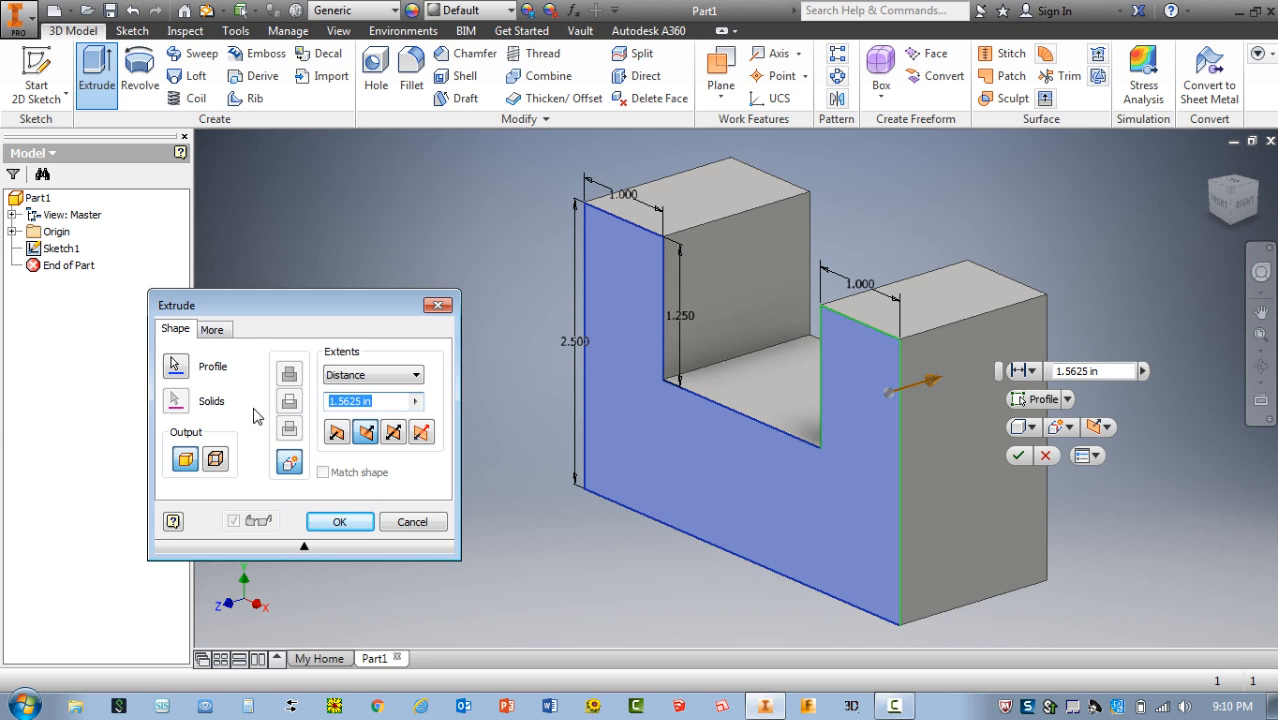
{"action": "type", "text": "1.5"}
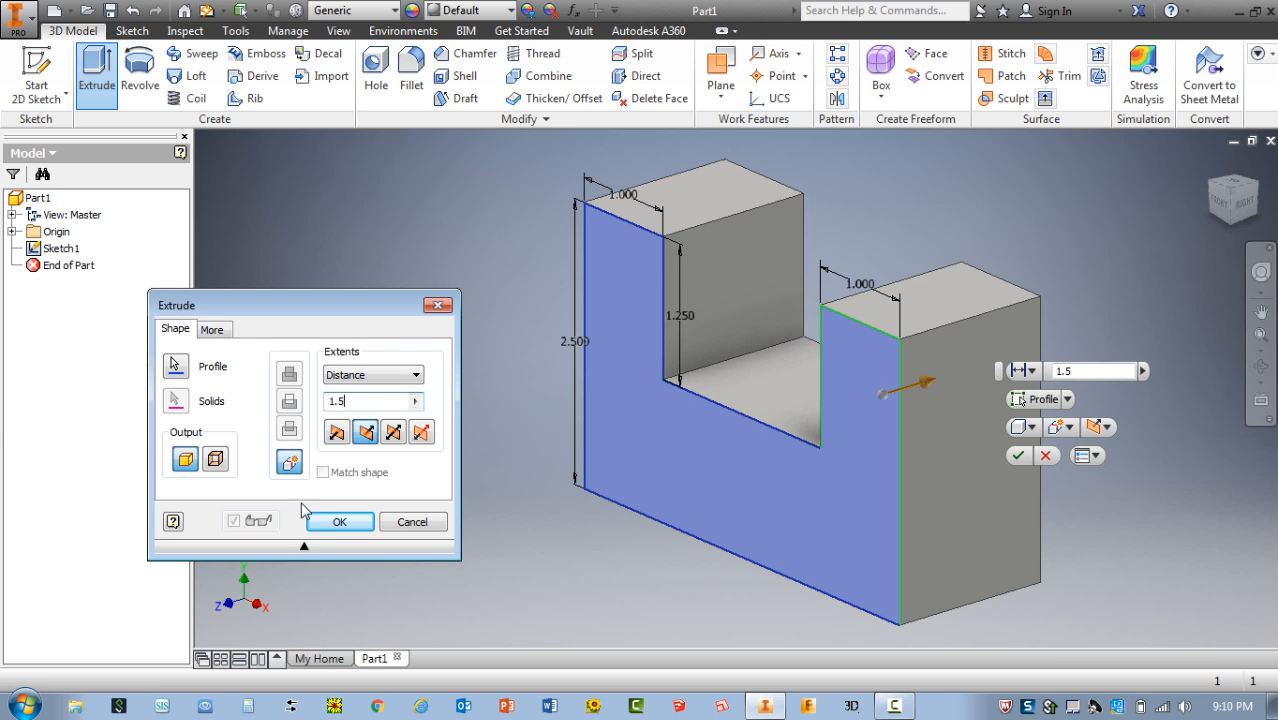
{"action": "left_click", "coordinate": [340, 522]}
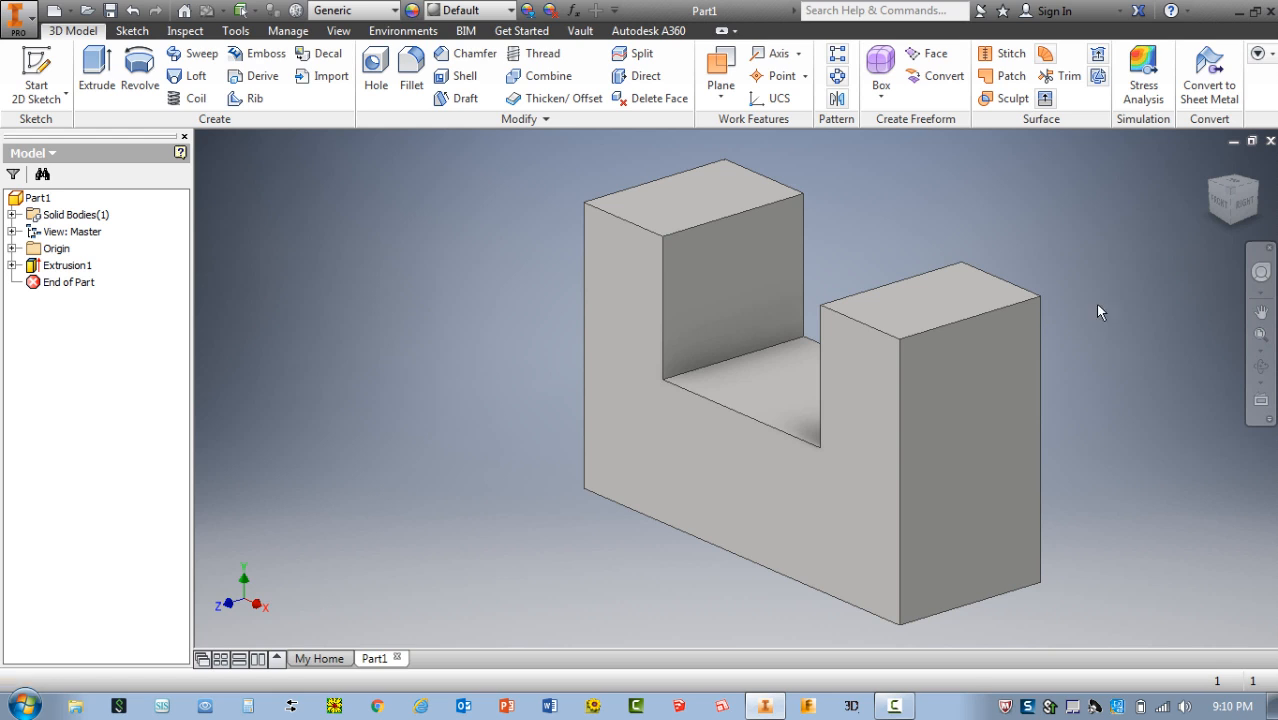
Start saving the part and browse from the Desktop through the home folder and Engineering 8 to its Isoline&Isocirc subfolder
{"action": "left_click", "coordinate": [1259, 337]}
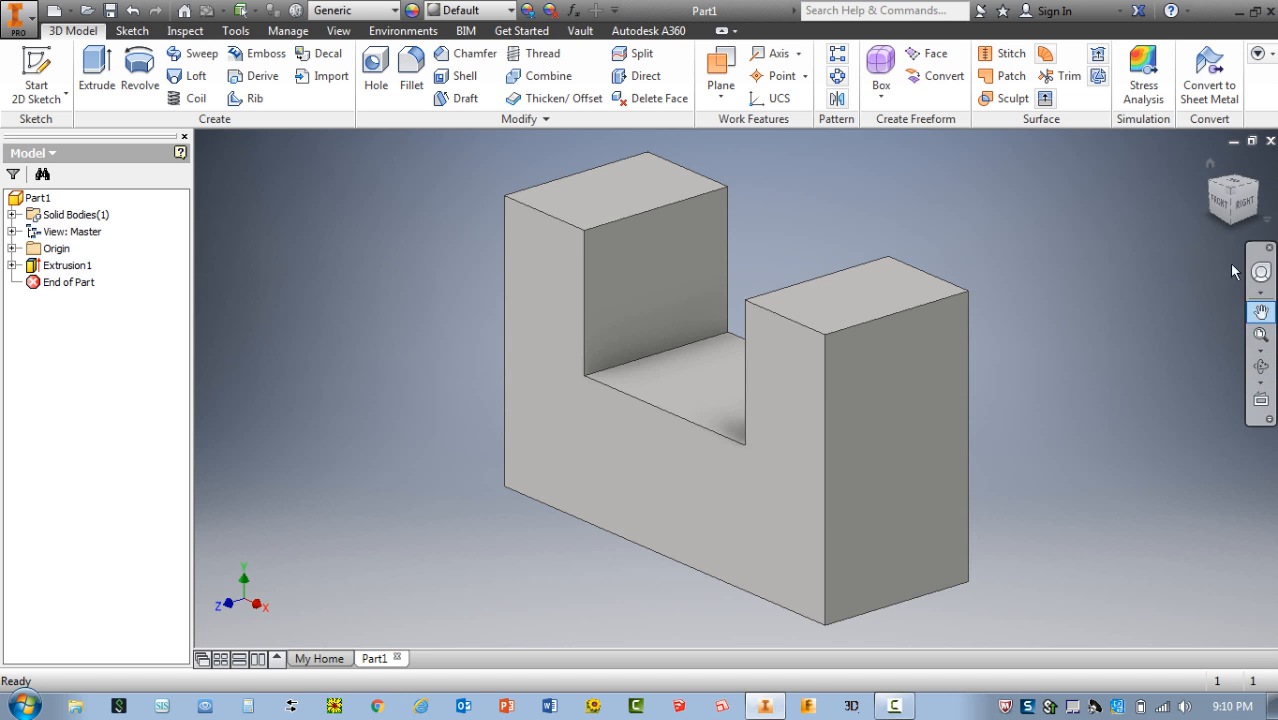
{"action": "left_click", "coordinate": [1209, 165]}
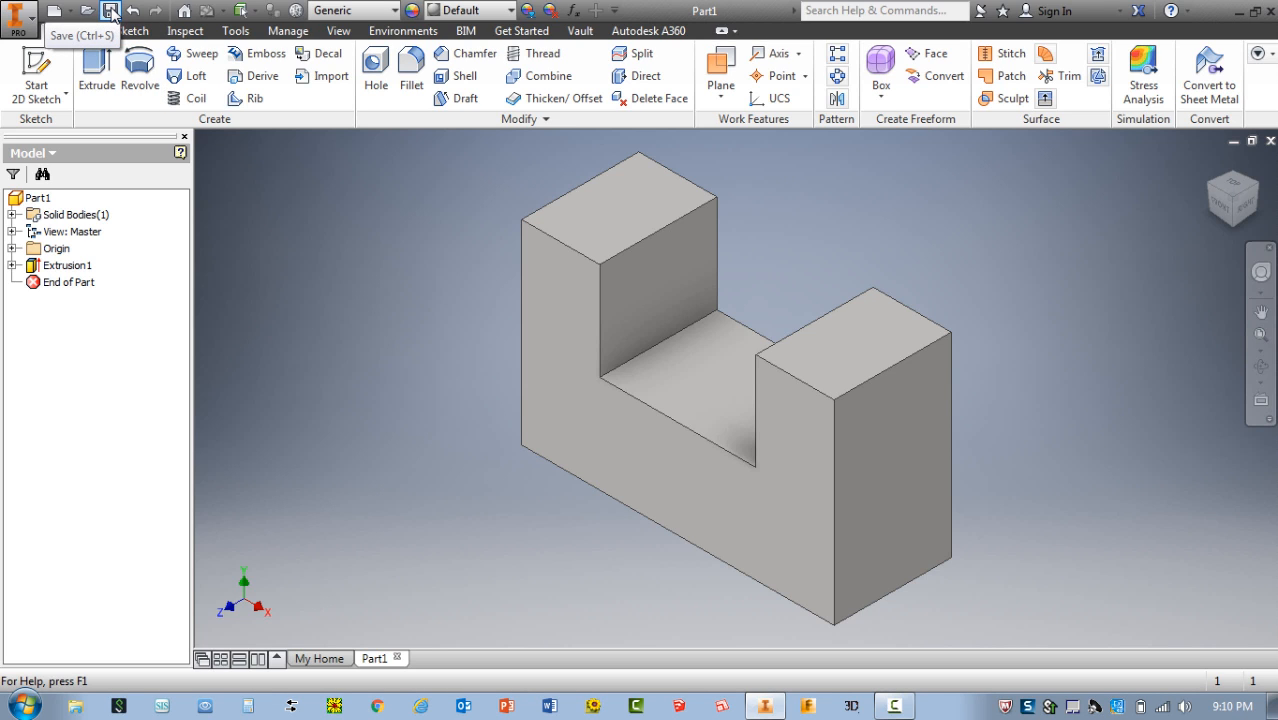
{"action": "left_click", "coordinate": [110, 12]}
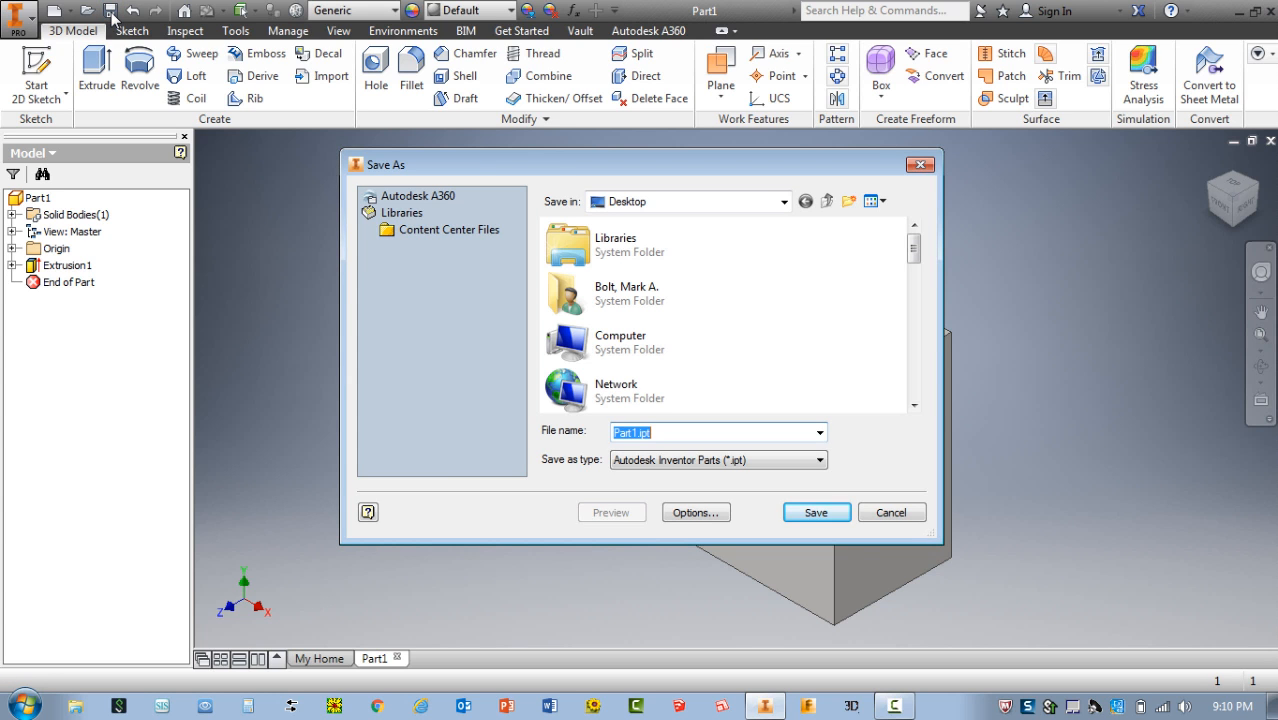
{"action": "left_click", "coordinate": [785, 203]}
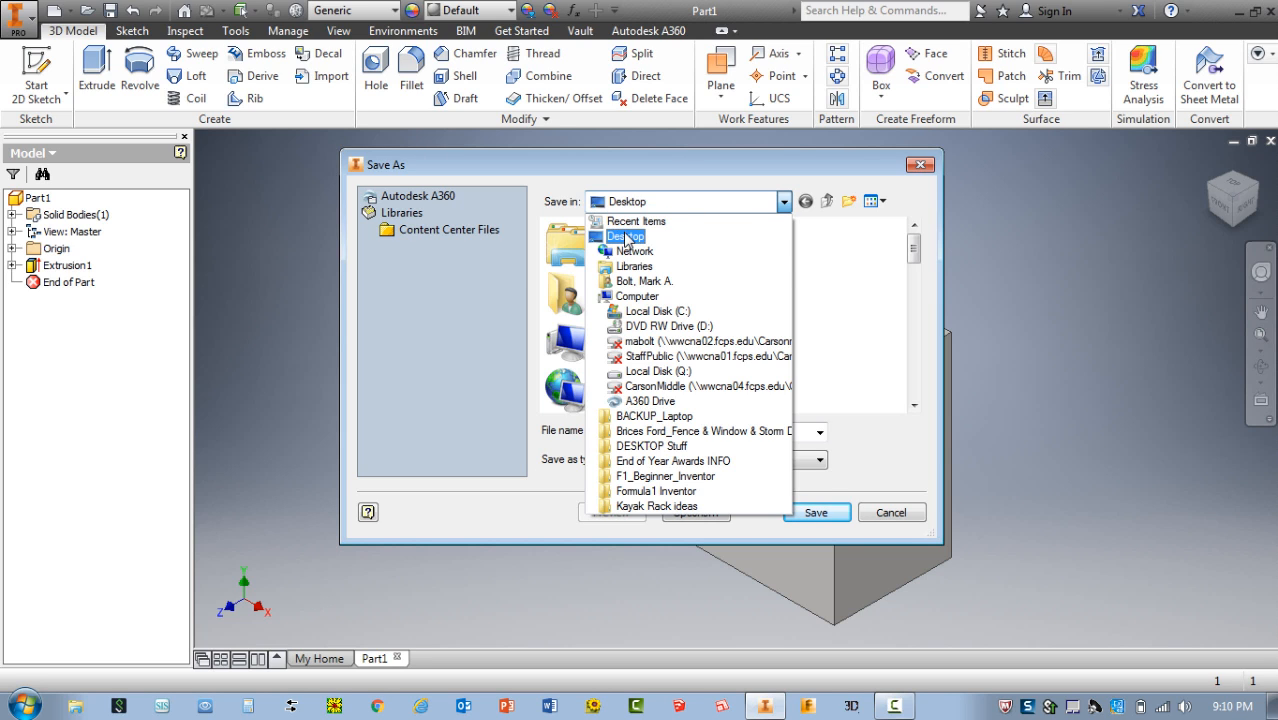
{"action": "left_click", "coordinate": [625, 237]}
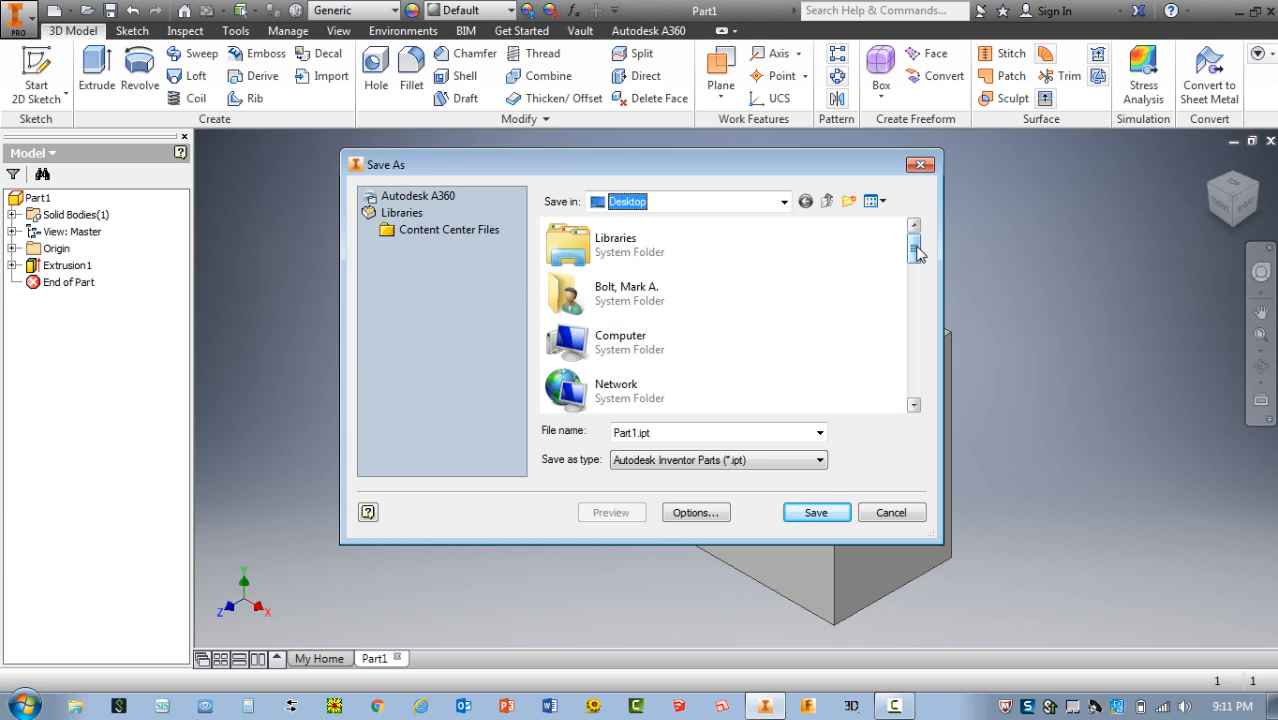
{"action": "left_click_drag", "start_coordinate": [918, 255], "coordinate": [920, 340]}
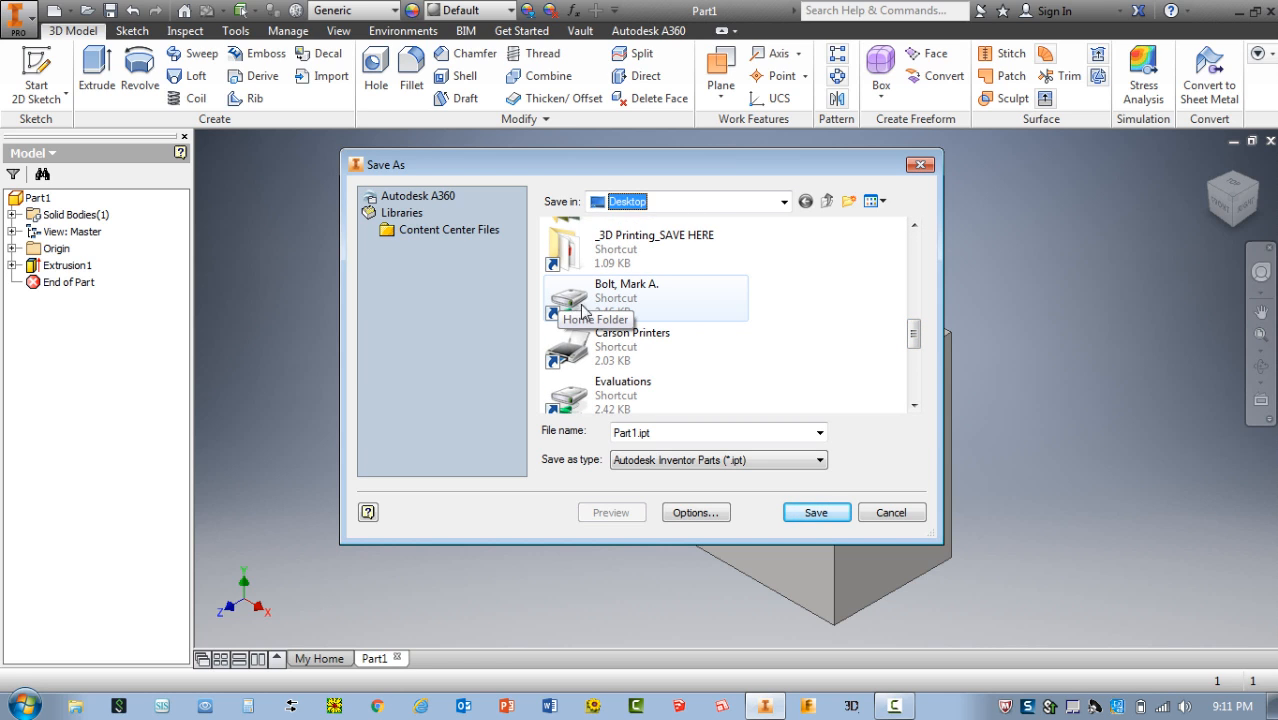
{"action": "left_click", "coordinate": [698, 302]}
{"action": "double_click", "coordinate": [698, 302]}
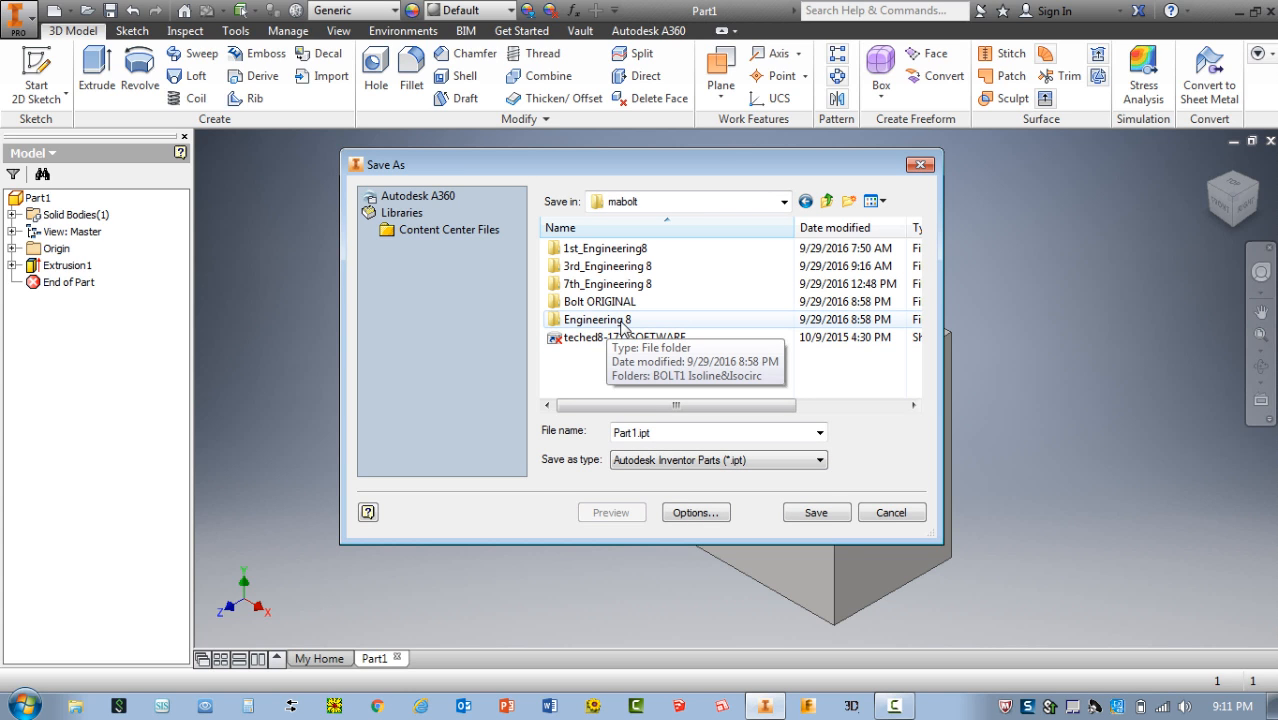
{"action": "left_click", "coordinate": [622, 322]}
{"action": "double_click", "coordinate": [567, 325]}
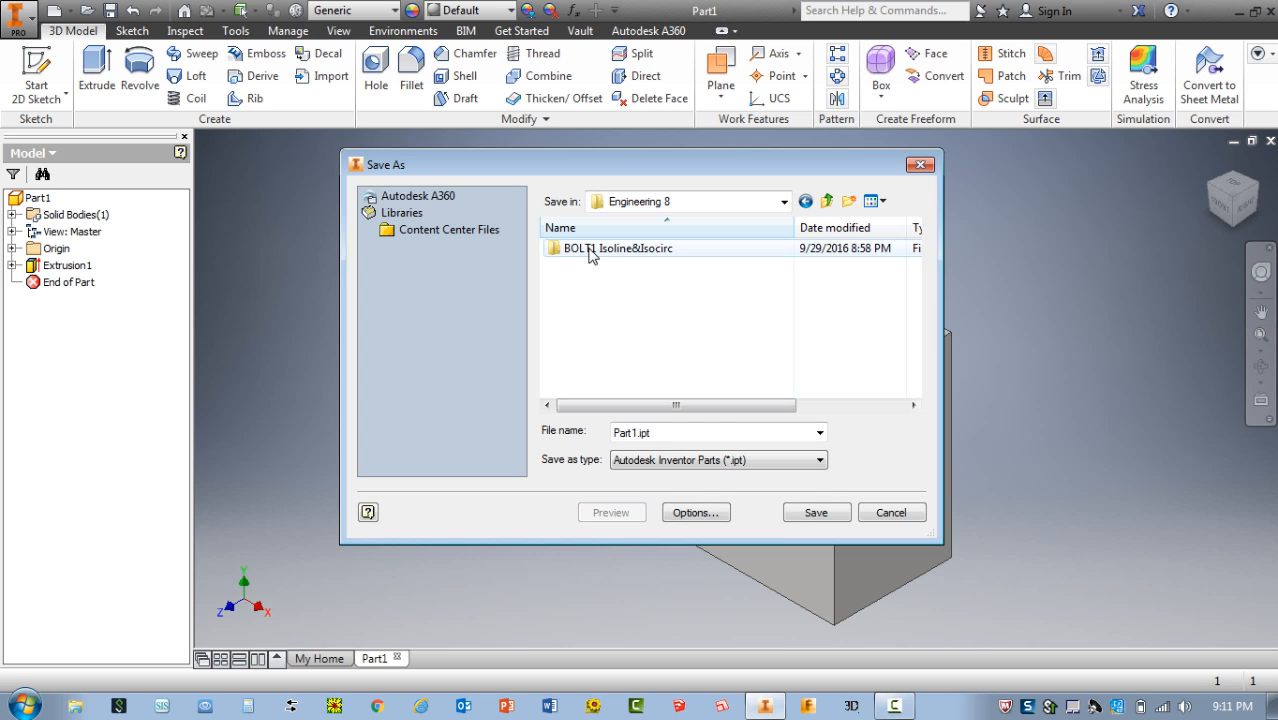
{"action": "double_click", "coordinate": [640, 248]}
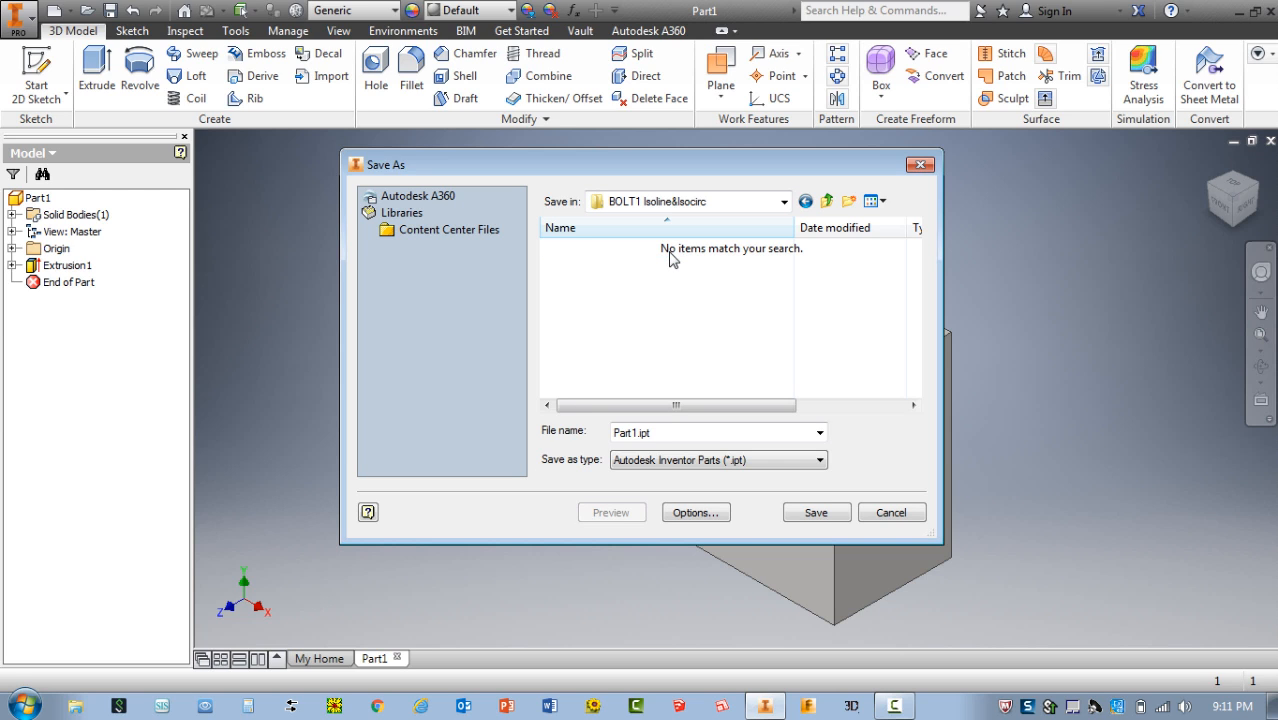
Save the part there as an .ipt file named with the owner's surname followed by "1 Isoline1"
{"action": "left_click", "coordinate": [708, 432]}
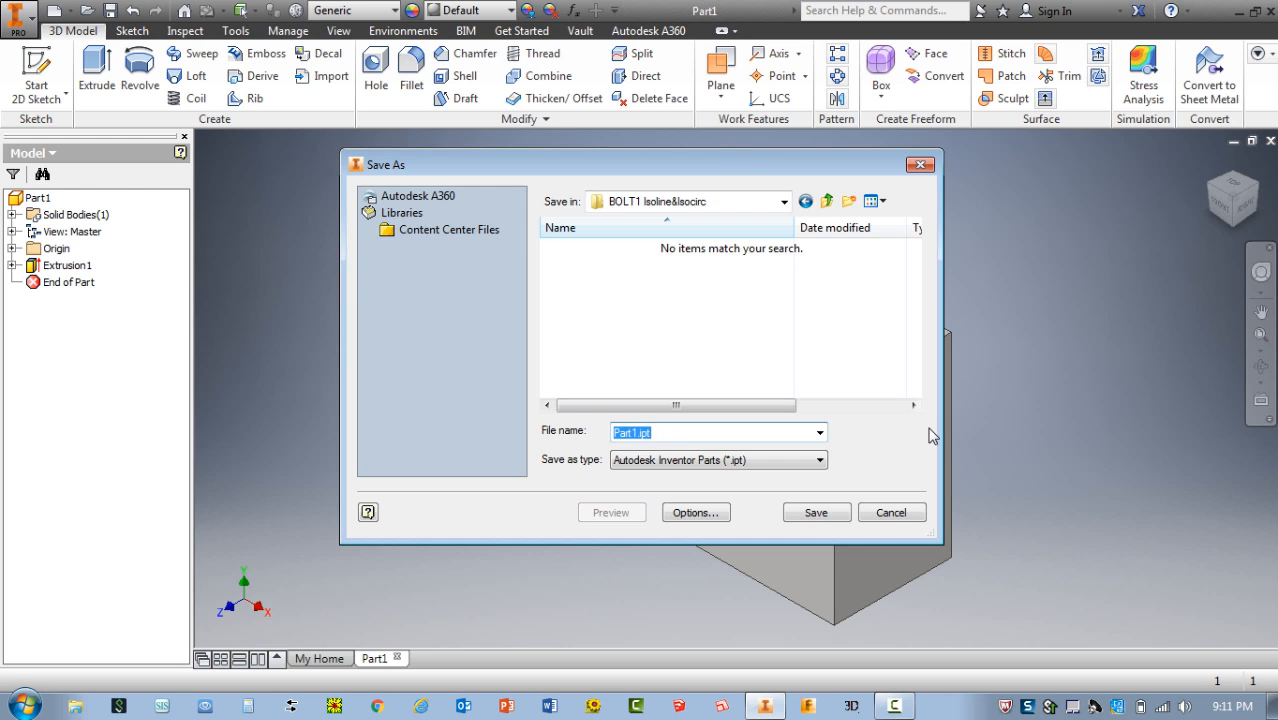
{"action": "key", "text": "BackSpace"}
{"action": "type", "text": "BOLT1 Isoline1"}
{"action": "left_click", "coordinate": [828, 515]}
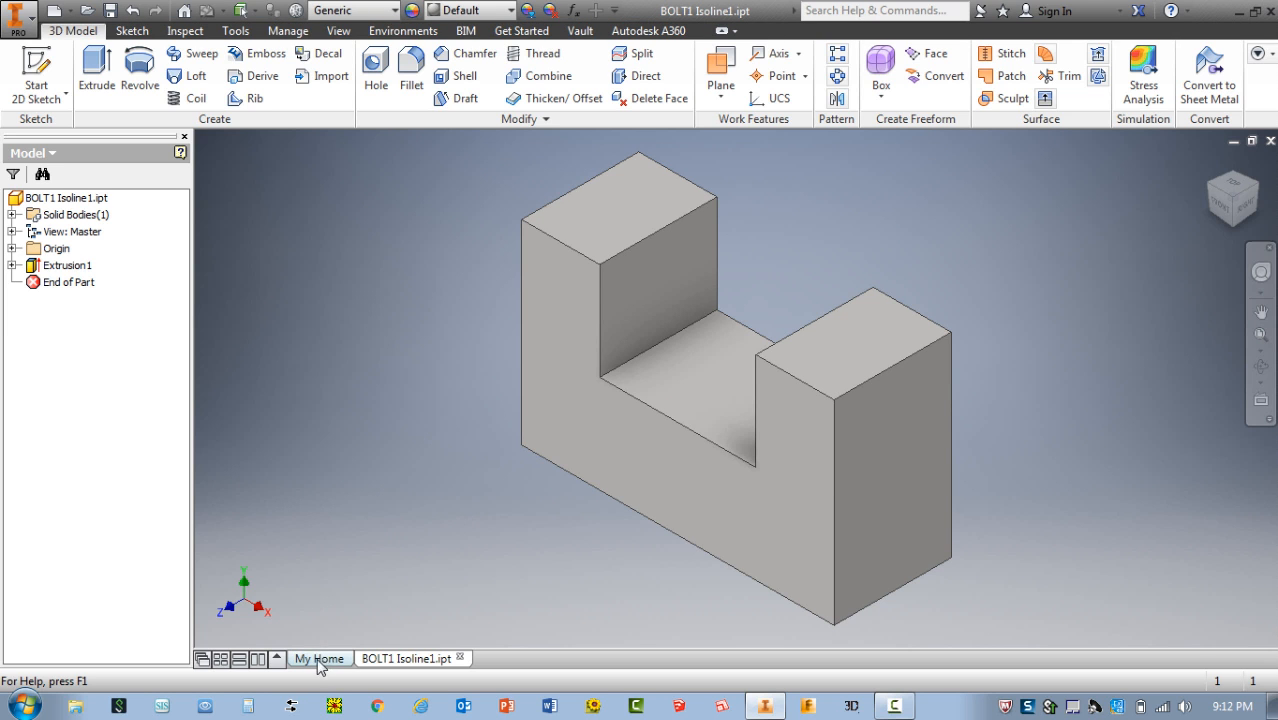
Create a new part file from the English Standard (in).ipt template
{"action": "mouse_move", "coordinate": [320, 668]}
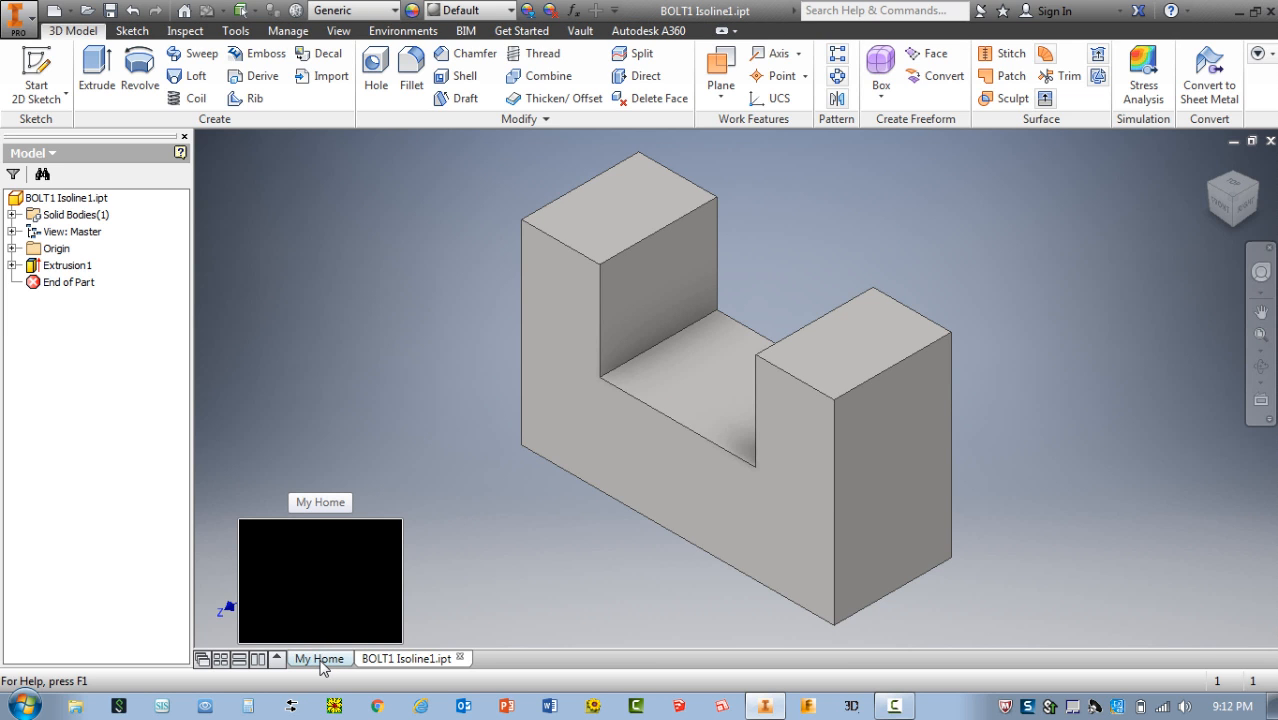
{"action": "left_click", "coordinate": [320, 661]}
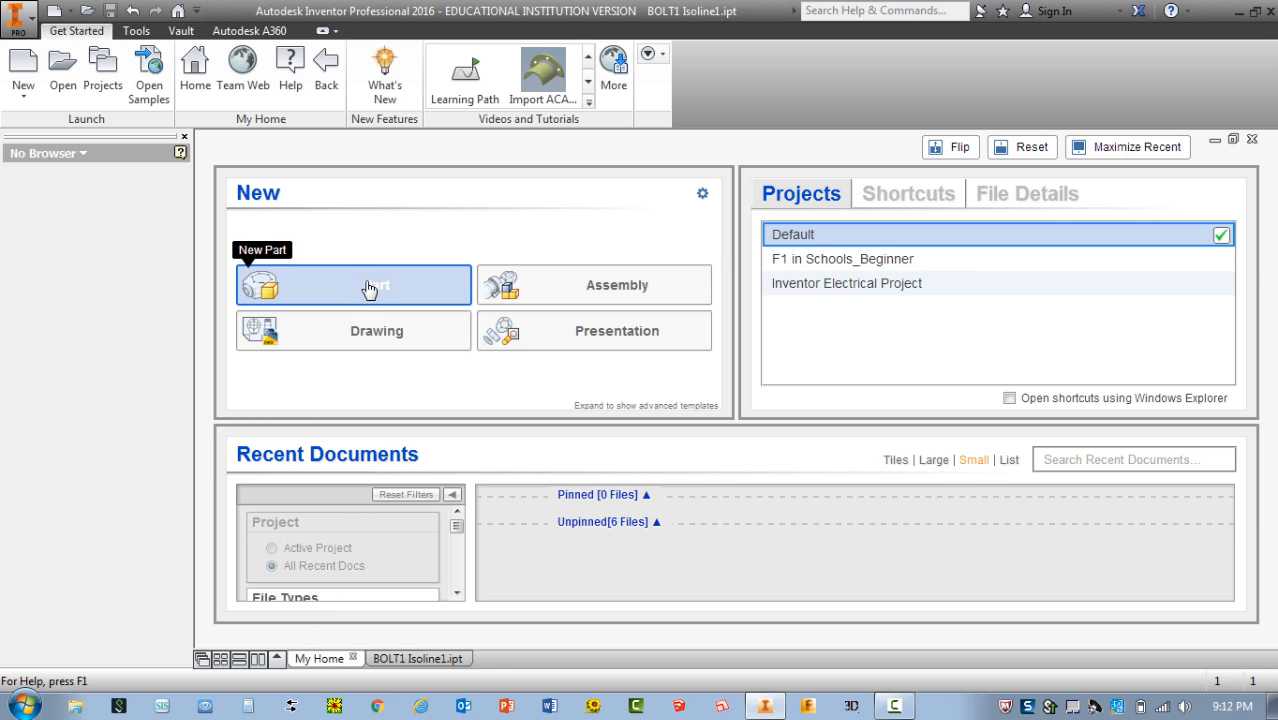
{"action": "left_click", "coordinate": [54, 12]}
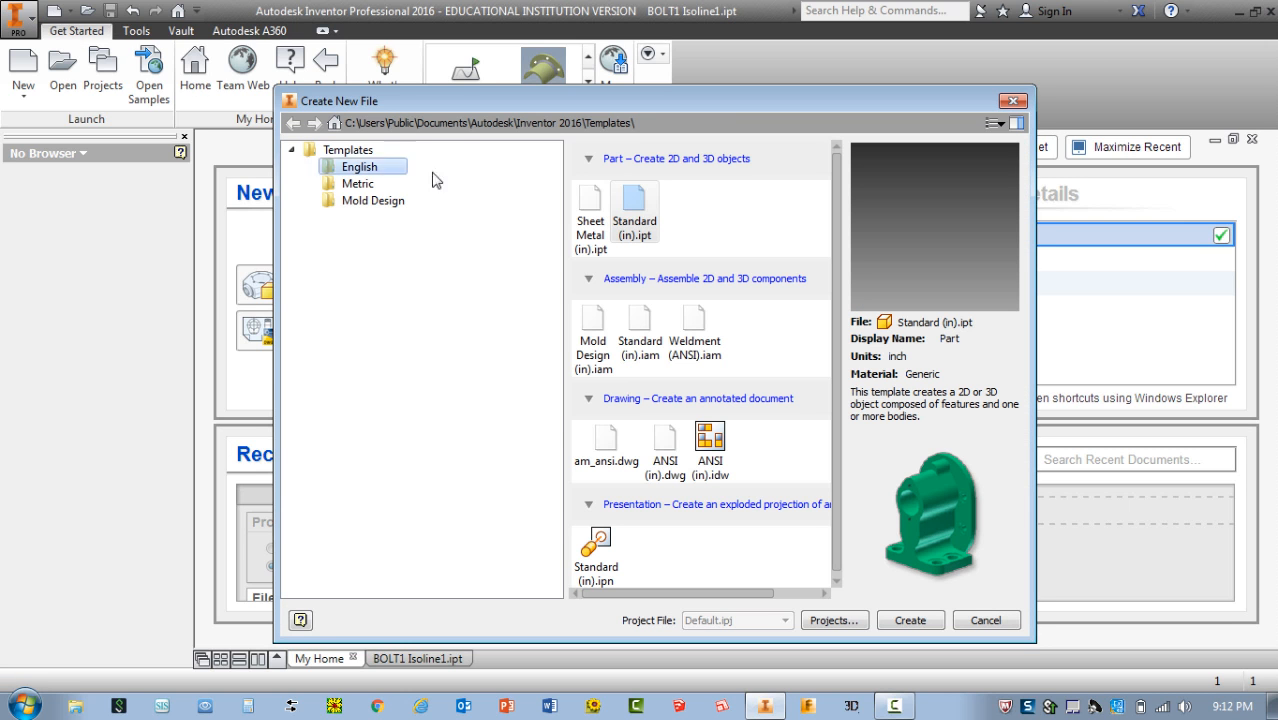
{"action": "left_click", "coordinate": [630, 210]}
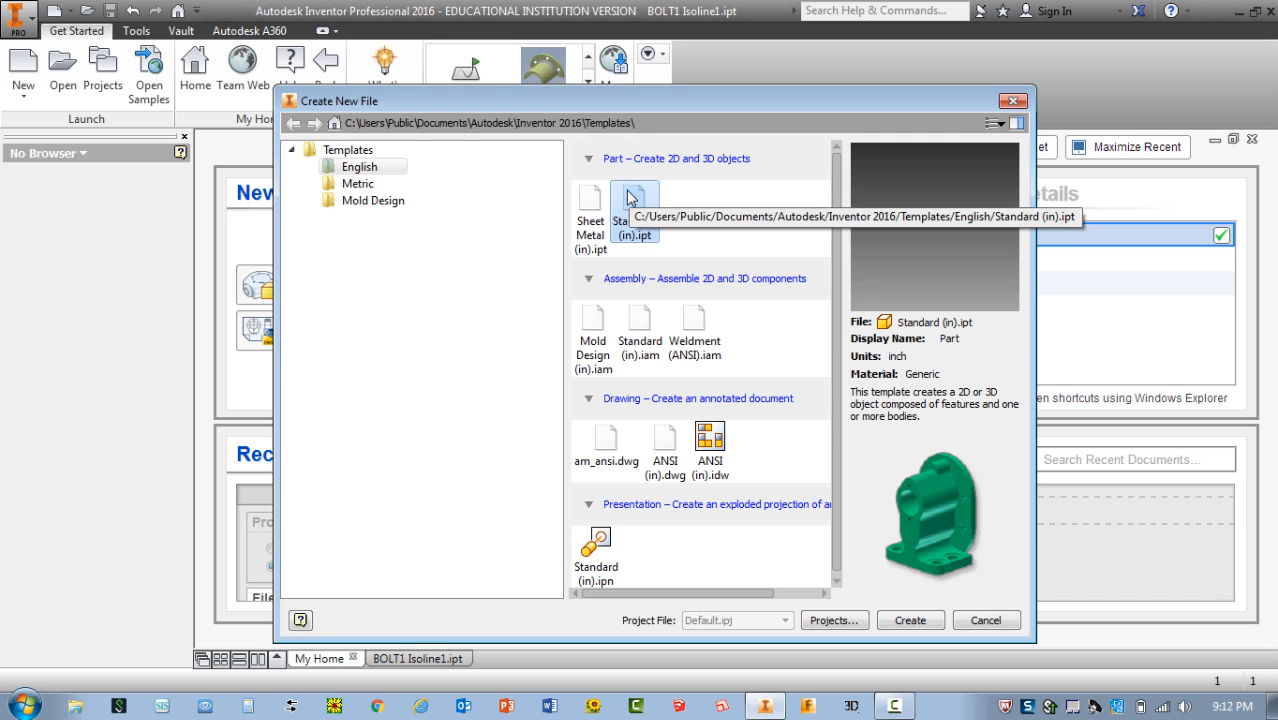
{"action": "double_click", "coordinate": [636, 203]}
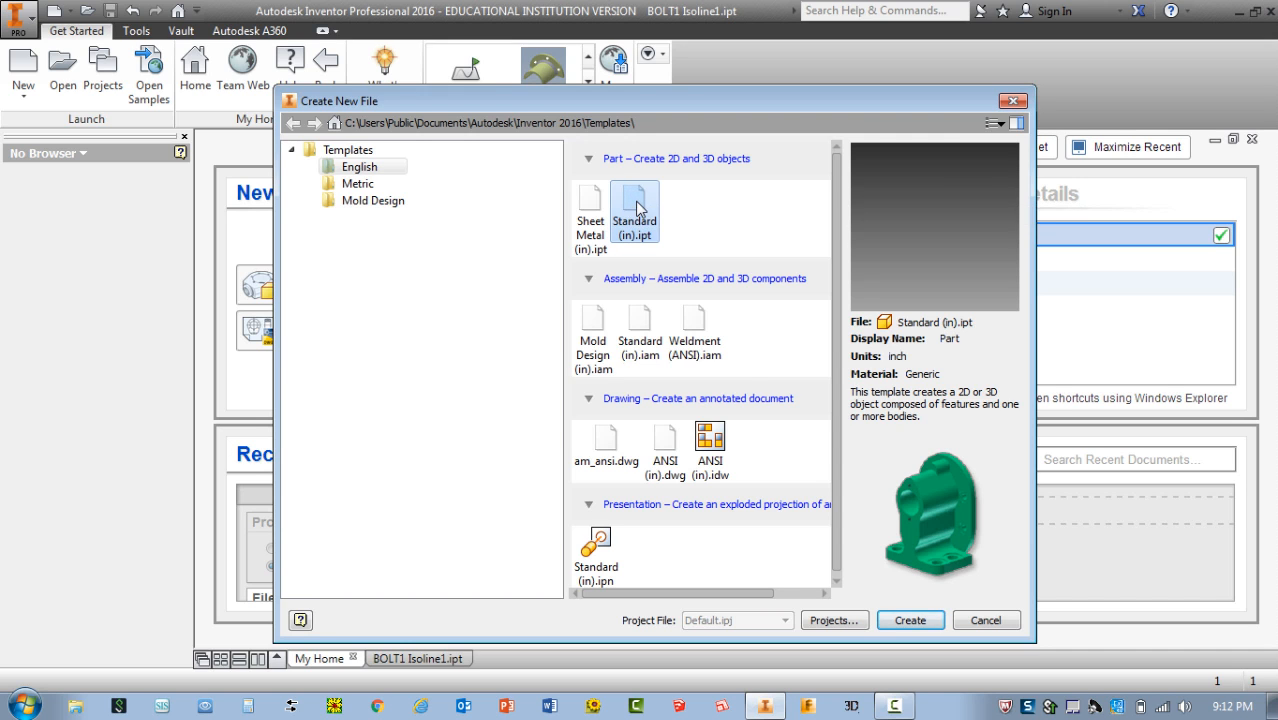